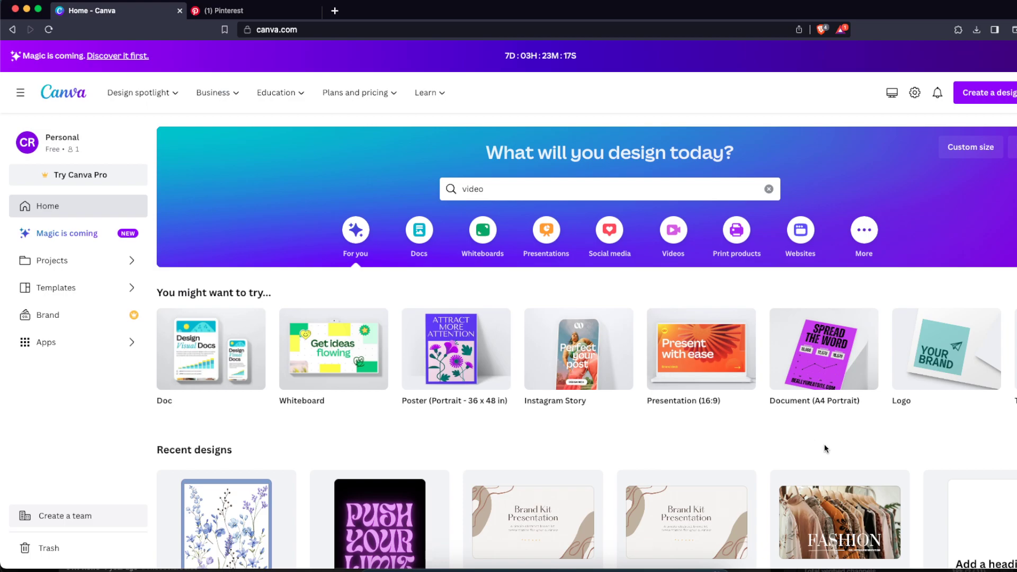
Replace 'video' with 'tshirt' in the home search to show T-shirt design suggestions.
mouse_move(666, 414)
click(524, 185)
key(BackSpace)
text(tshirt)
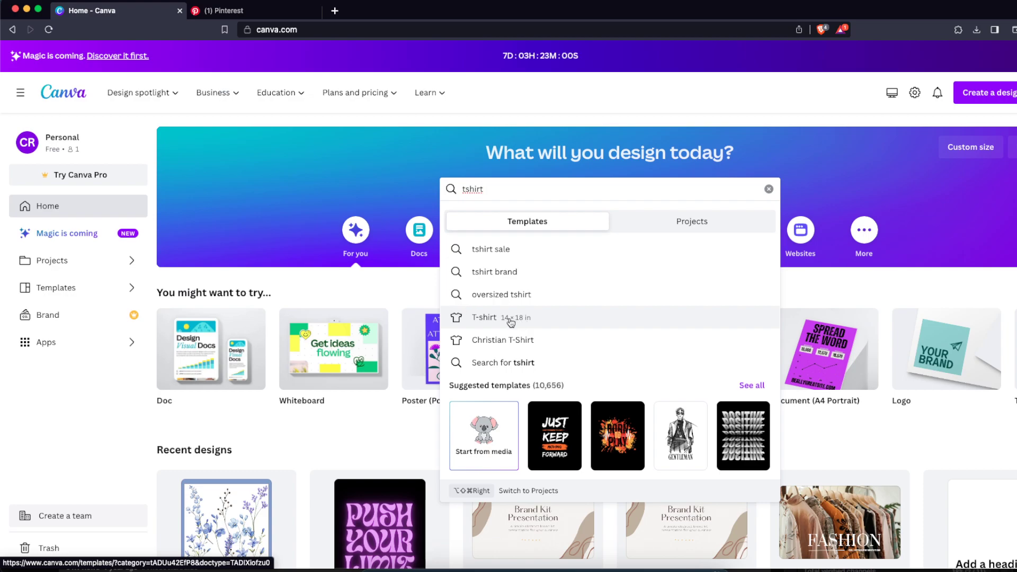
Browse the T-shirt templates and create a blank T-shirt design.
click(511, 321)
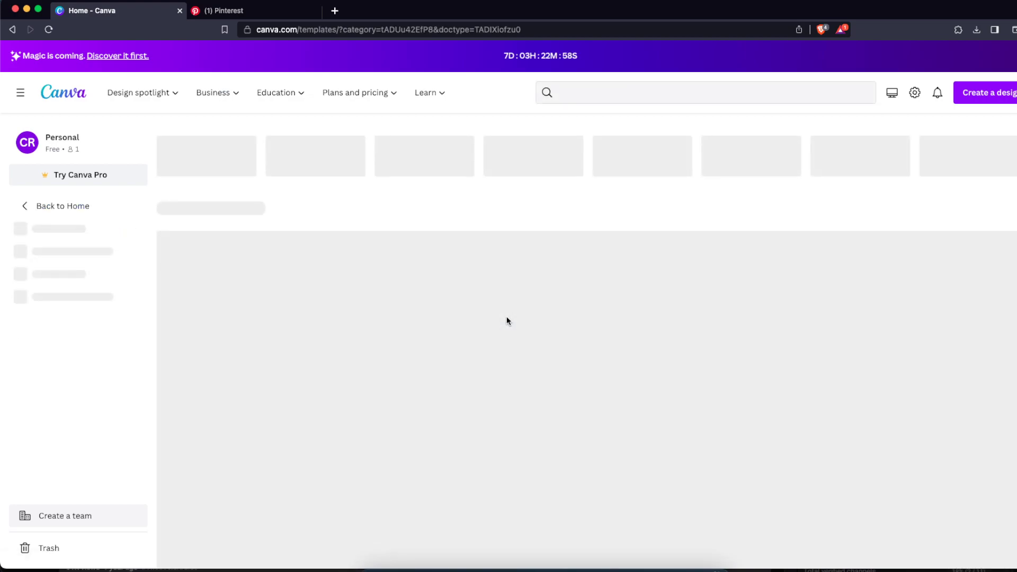
scroll(510, 328, down, 6)
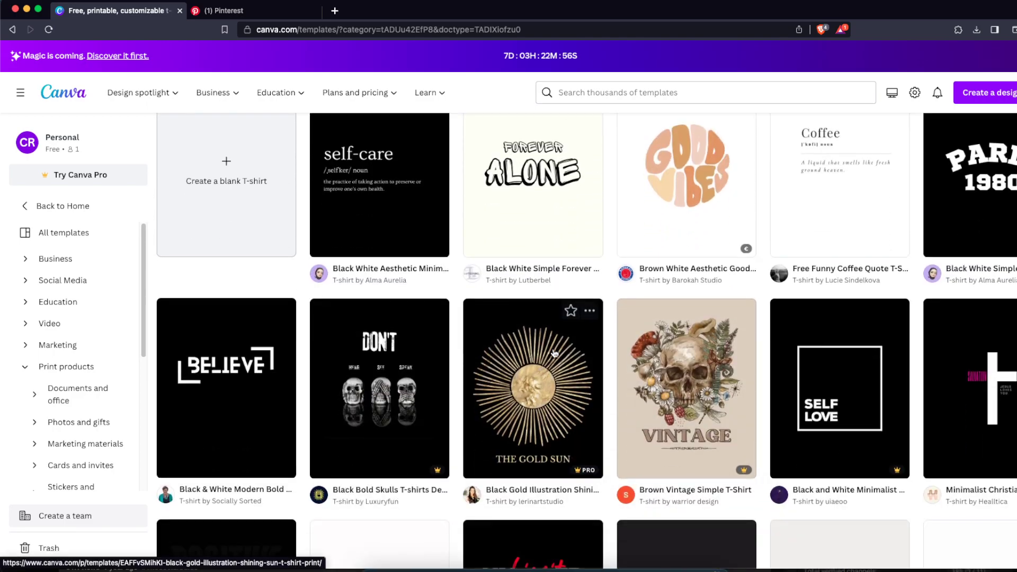
scroll(554, 354, down, 10)
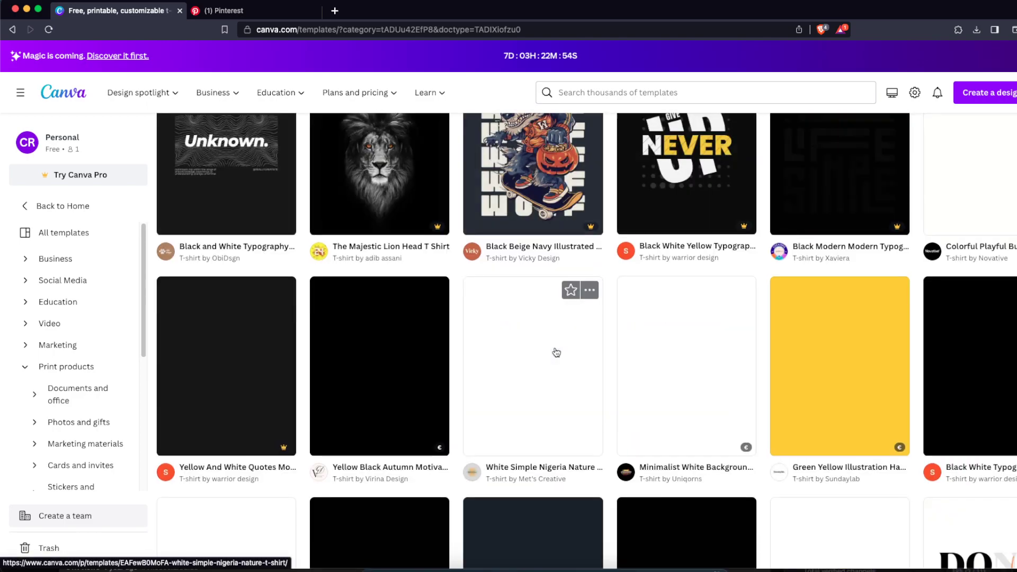
scroll(556, 353, down, 8)
scroll(556, 352, up, 6)
scroll(556, 353, down, 3)
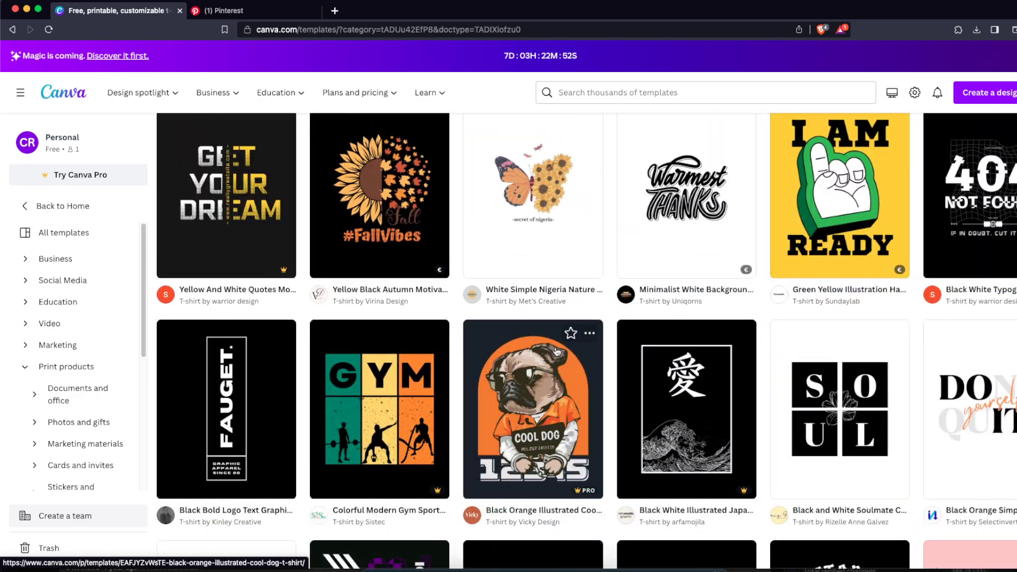
scroll(557, 352, down, 10)
scroll(240, 451, up, 20)
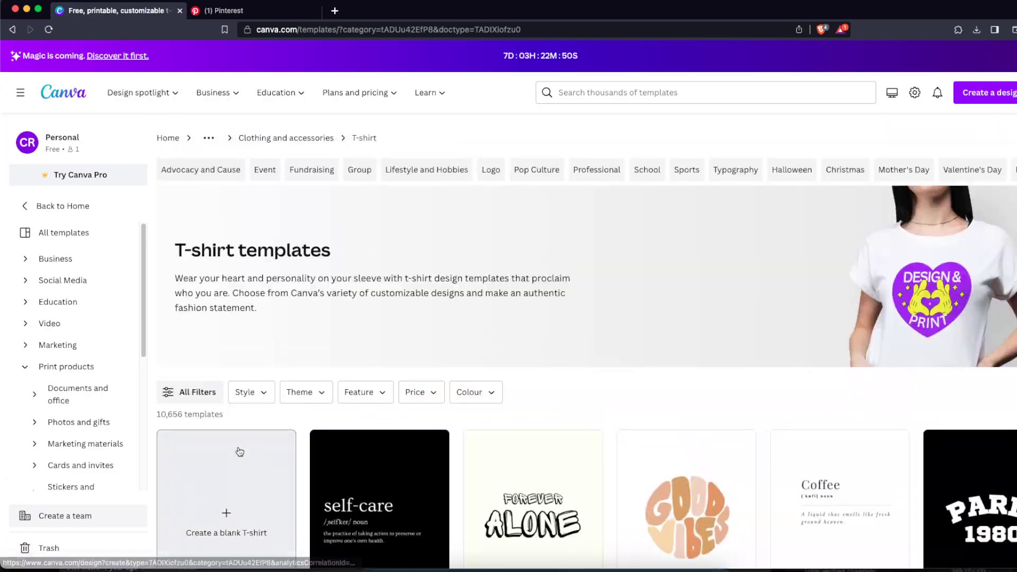
click(239, 451)
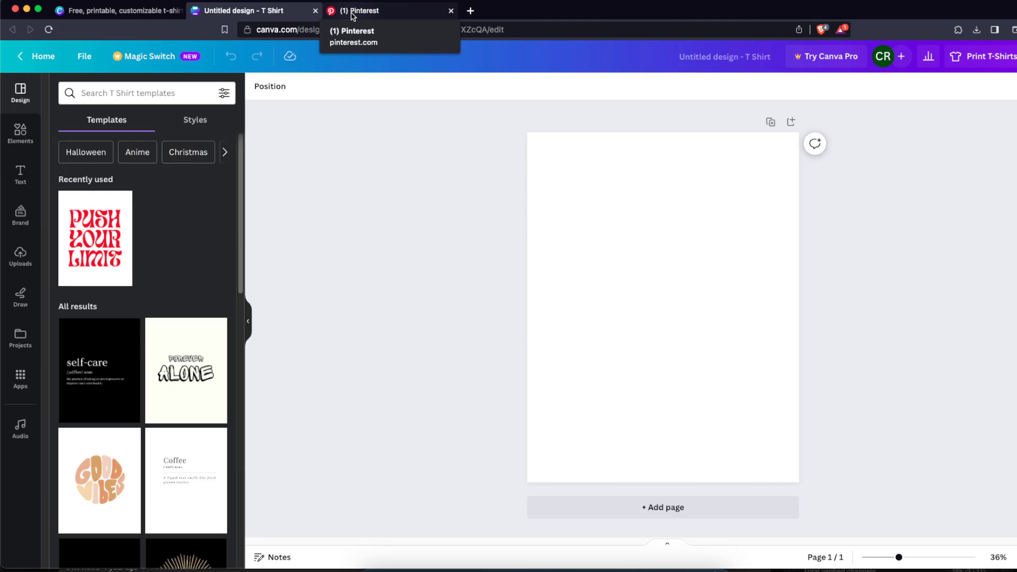
click(353, 15)
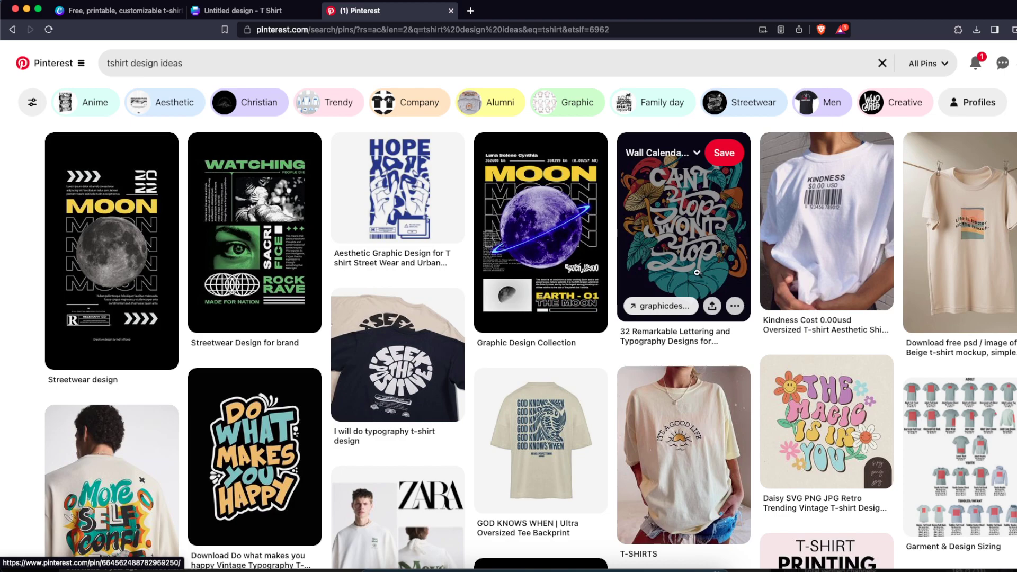
click(238, 10)
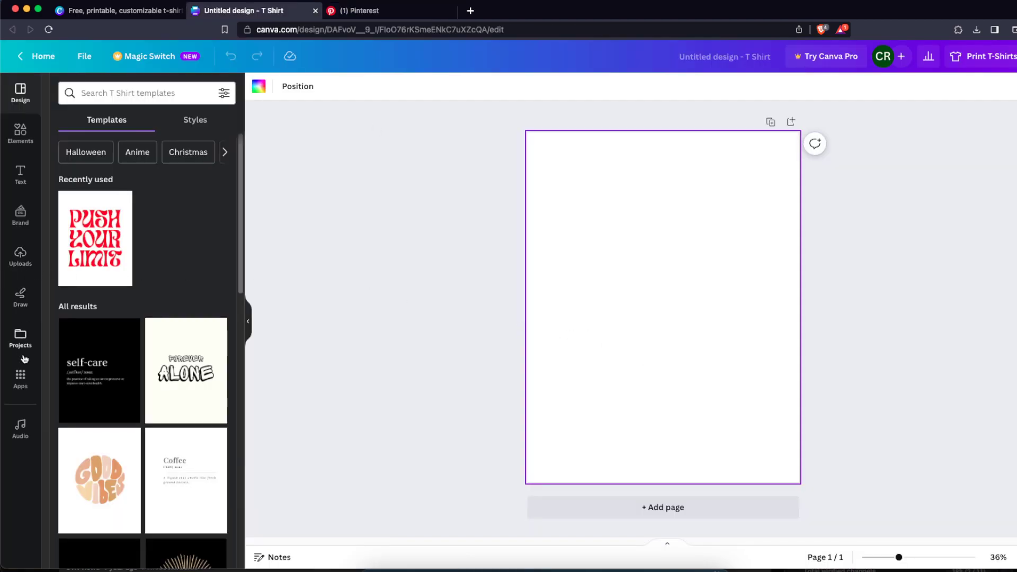
Add the watercolor wildflower images from Uploads, then delete the lavender sprig.
click(20, 260)
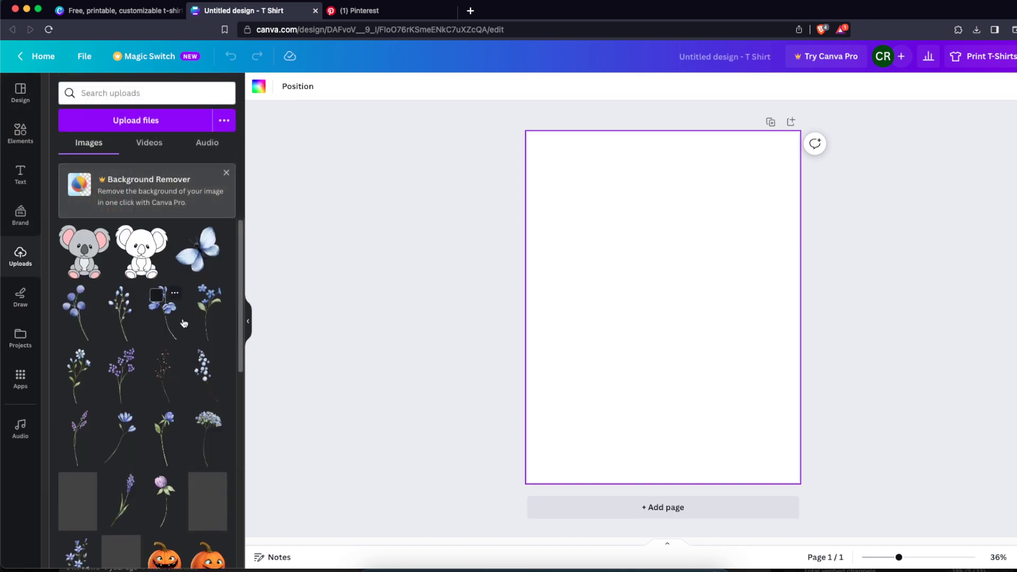
scroll(184, 323, down, 1)
click(117, 297)
click(199, 345)
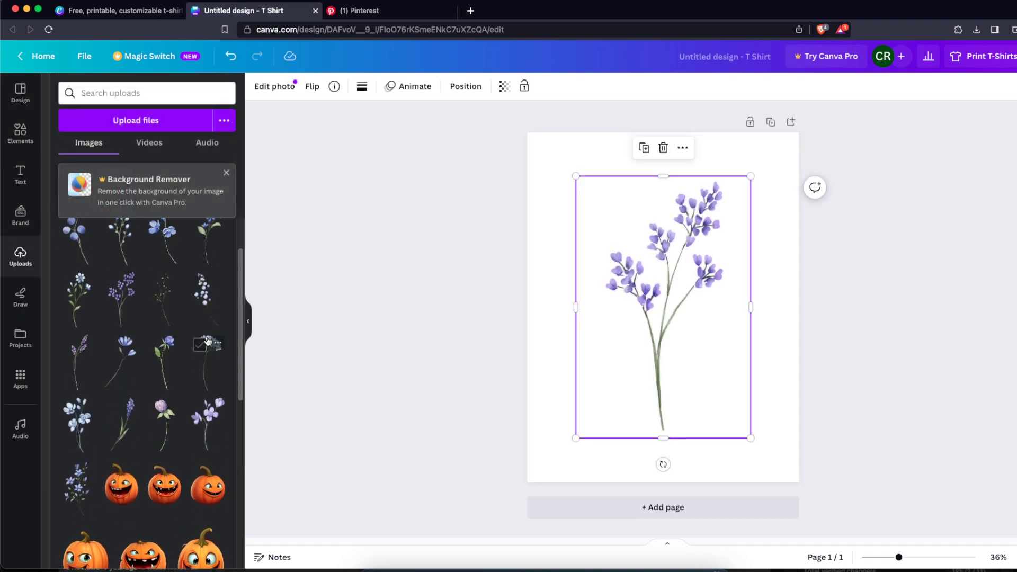
click(157, 407)
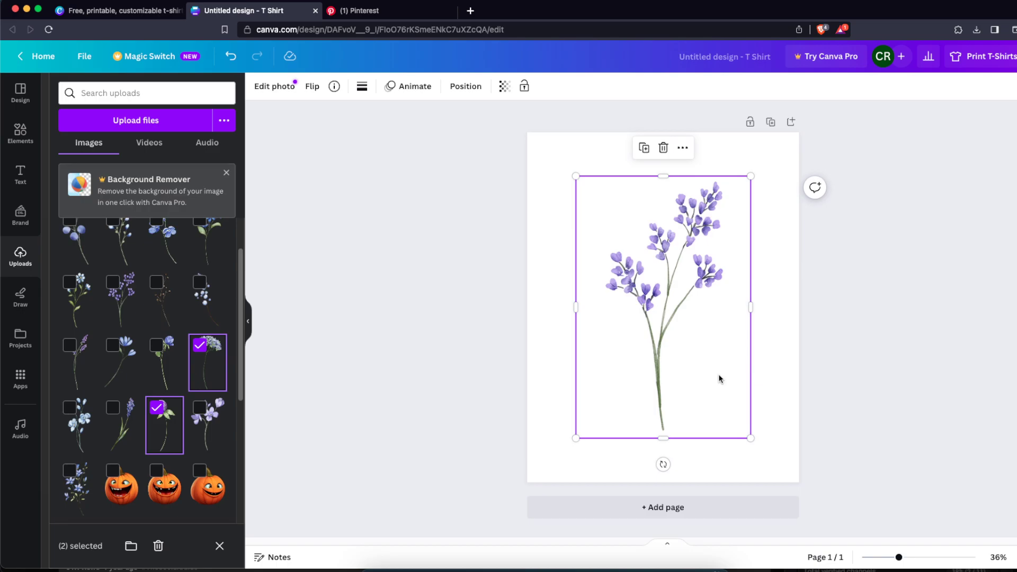
drag(717, 374, 620, 358)
key(Delete)
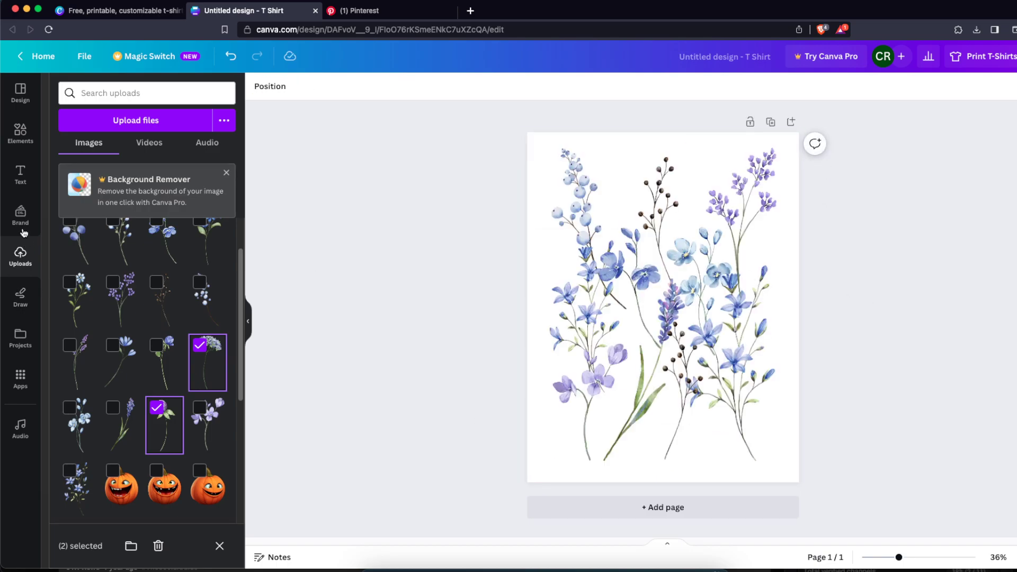
Browse the Text panel's font combinations to add 'Today is yours to conquer.' over the flowers.
click(20, 172)
scroll(188, 361, down, 5)
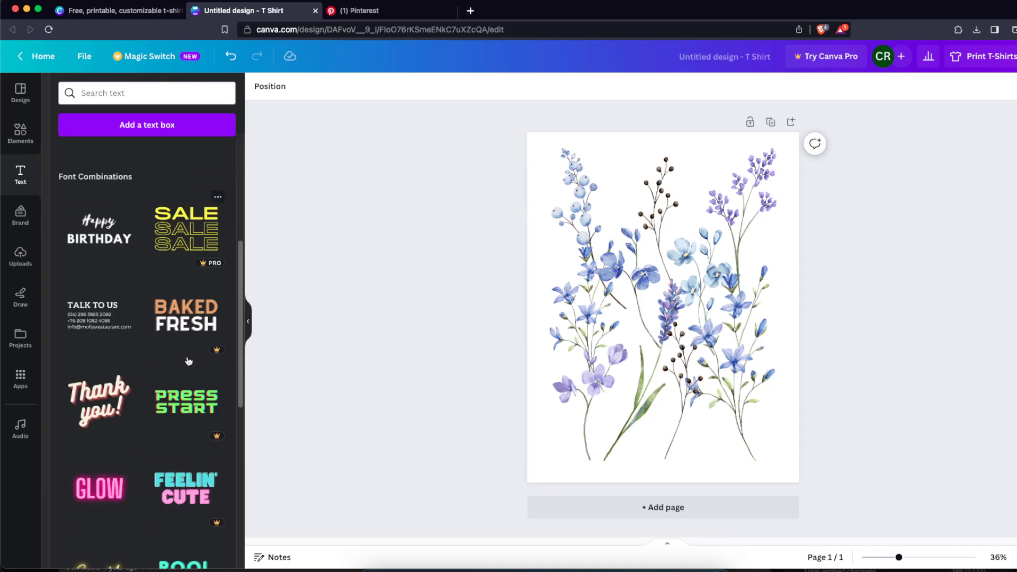
scroll(188, 361, down, 5)
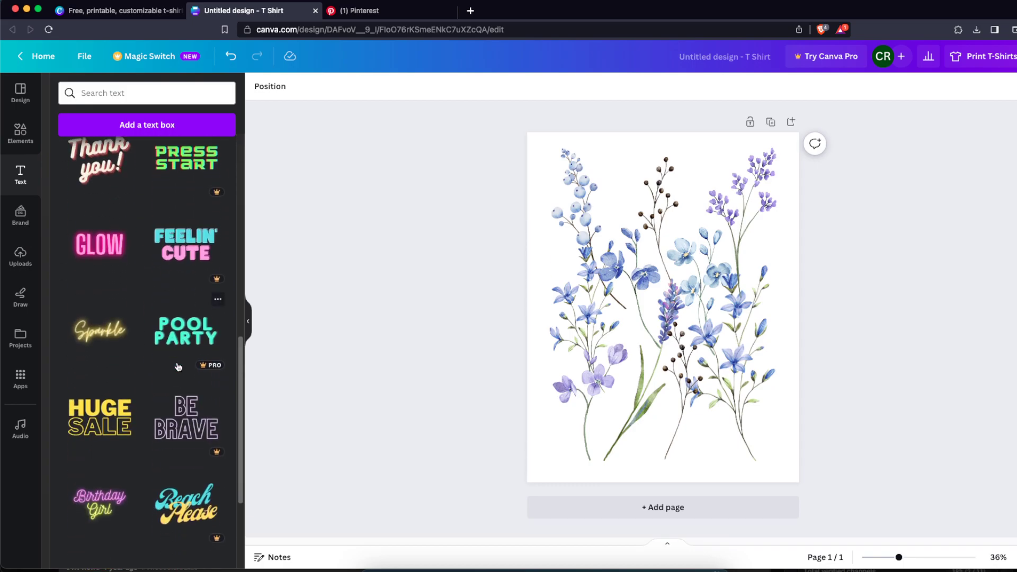
scroll(178, 367, up, 2)
scroll(178, 367, down, 7)
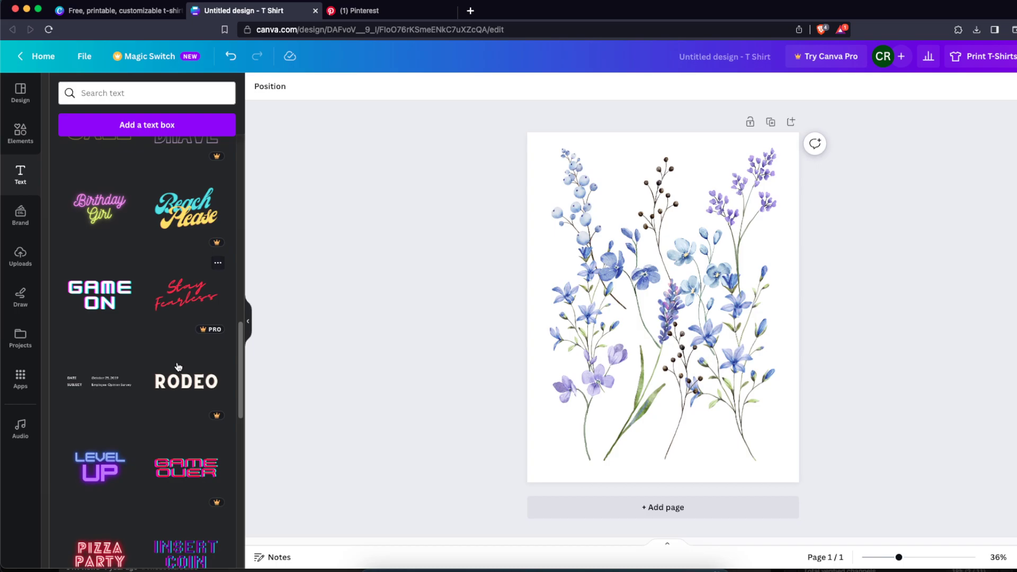
scroll(178, 367, down, 6)
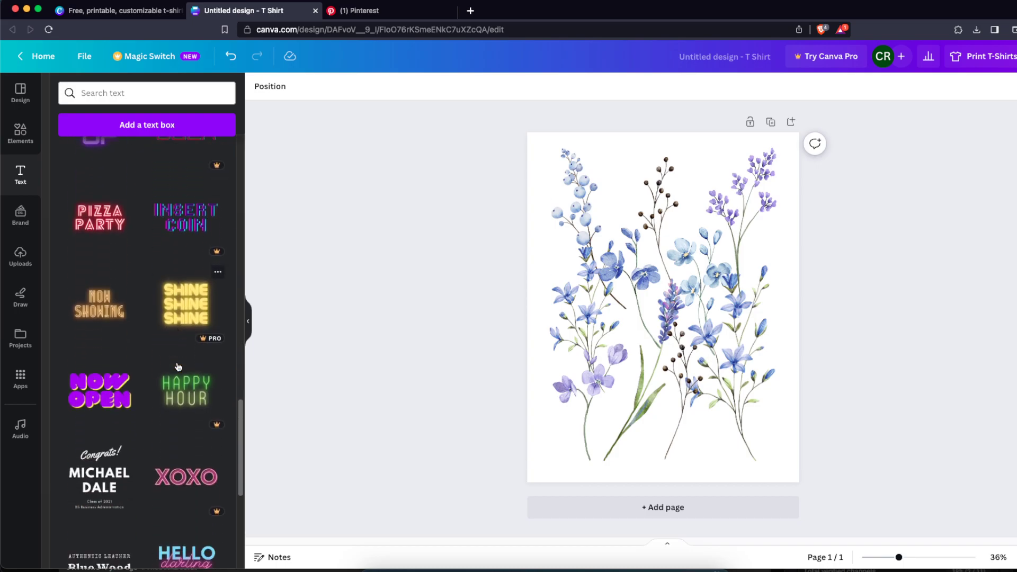
scroll(178, 366, down, 6)
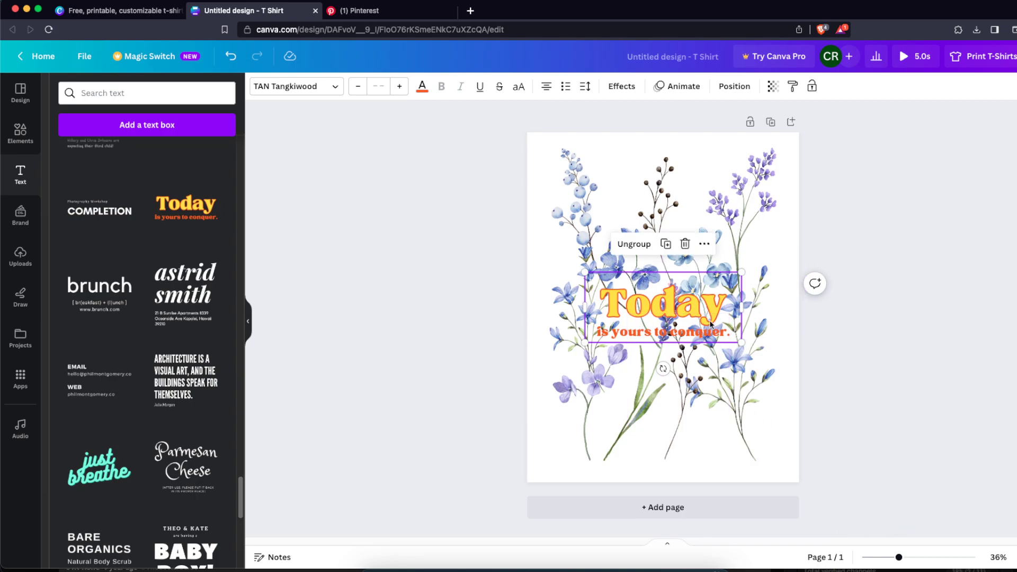
Ungroup the text, delete 'is yours to conquer.', move 'Today' up and retype it as Can't Stop Won't Stop.
click(684, 313)
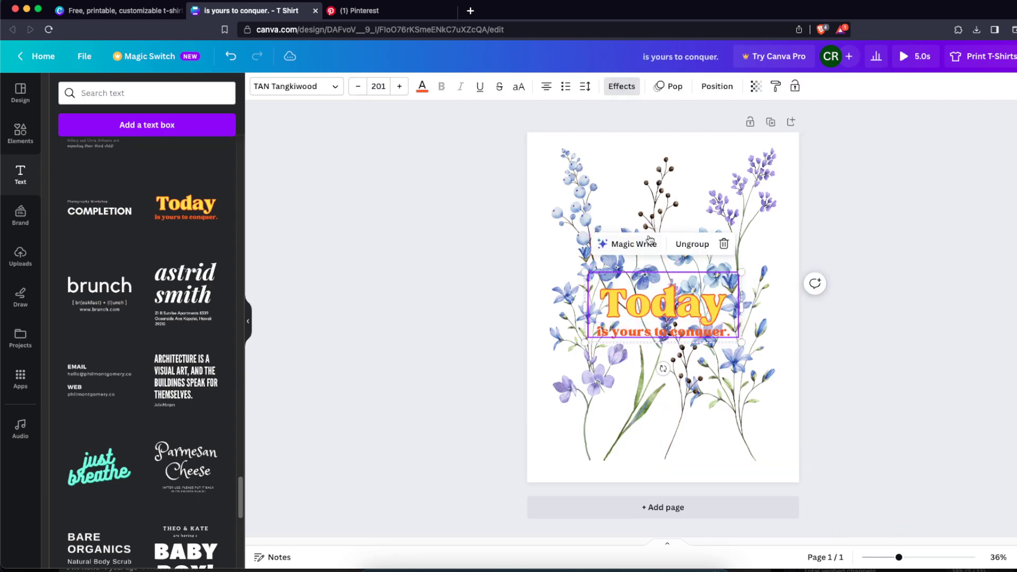
click(693, 244)
click(908, 335)
click(682, 334)
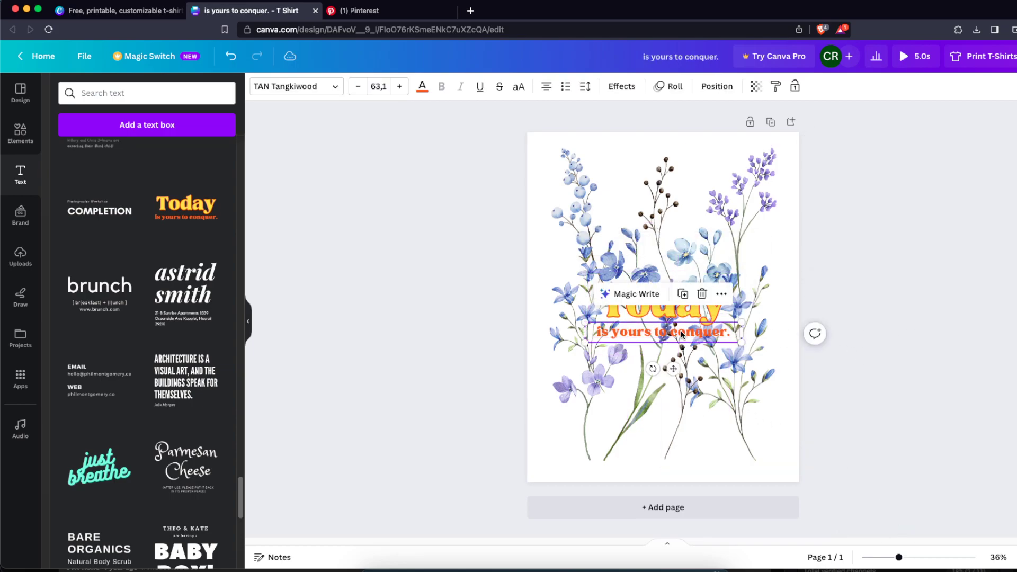
key(Delete)
drag(675, 318, 675, 232)
double_click(674, 230)
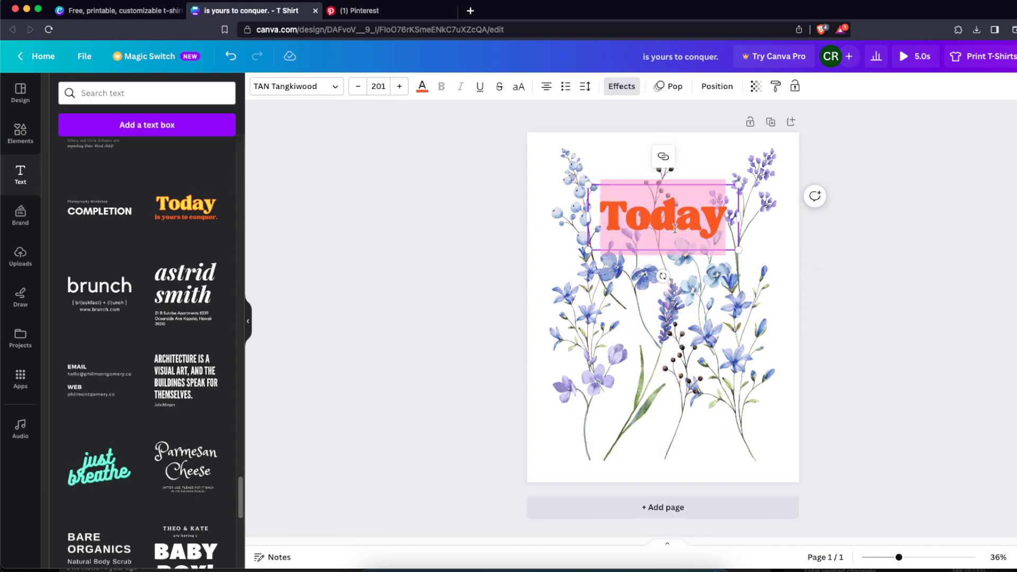
text(Can)
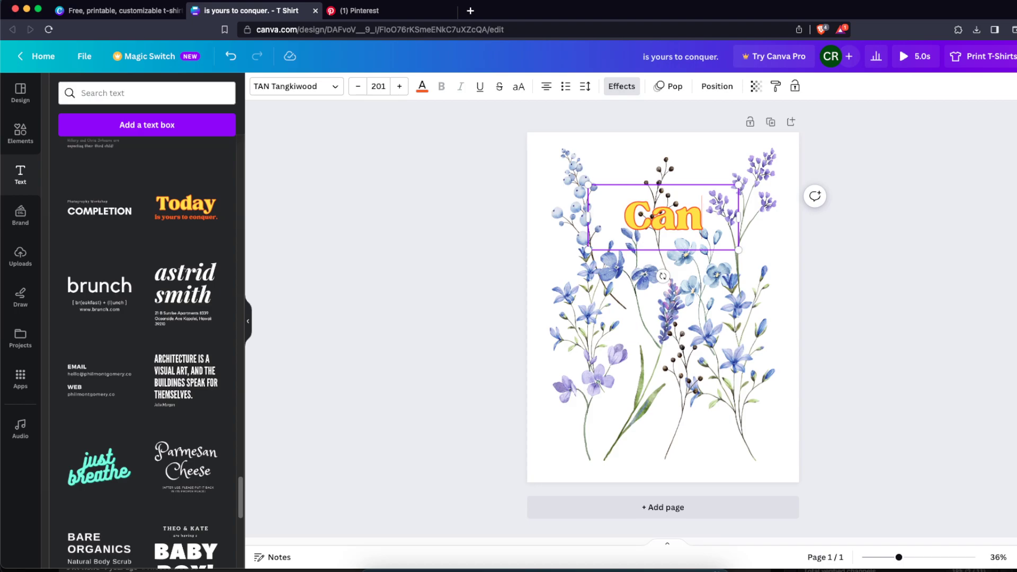
text('t)
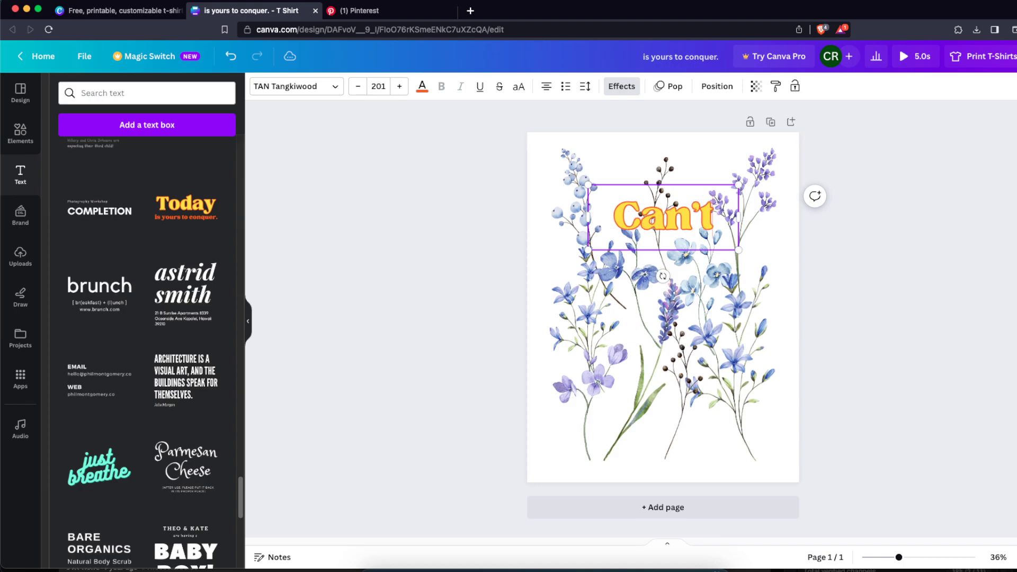
text( Sto)
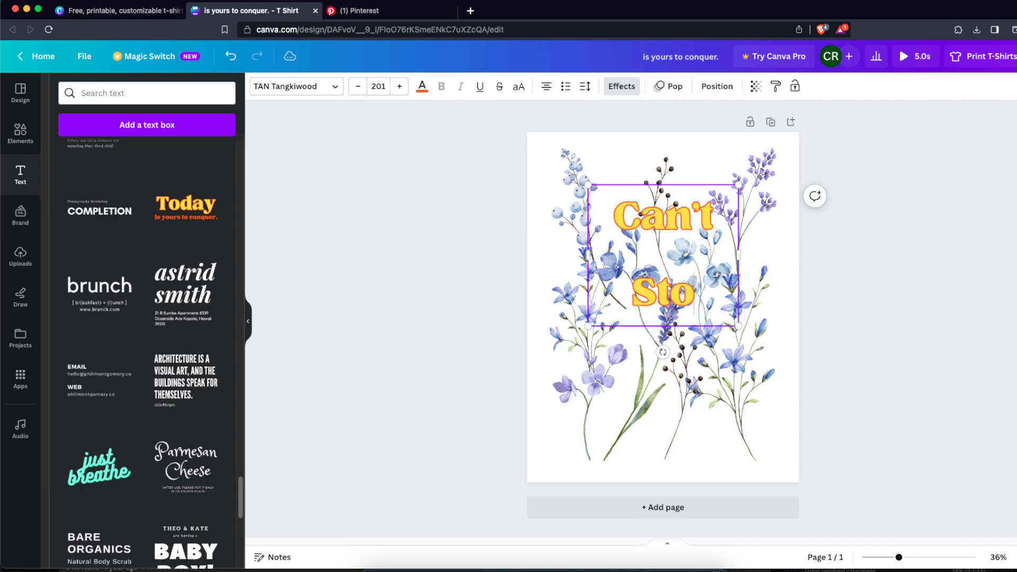
text(p Won)
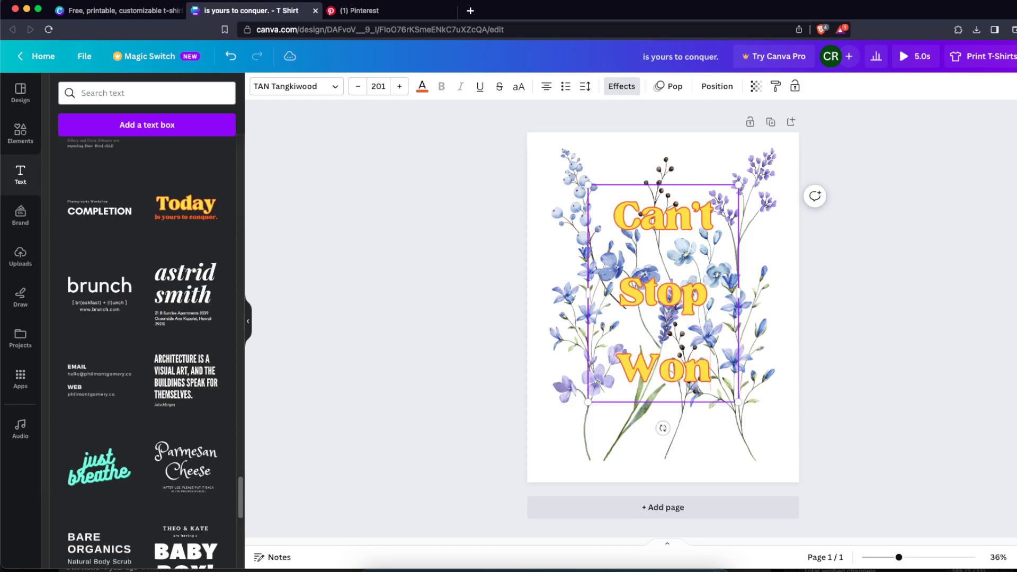
text('t Sto)
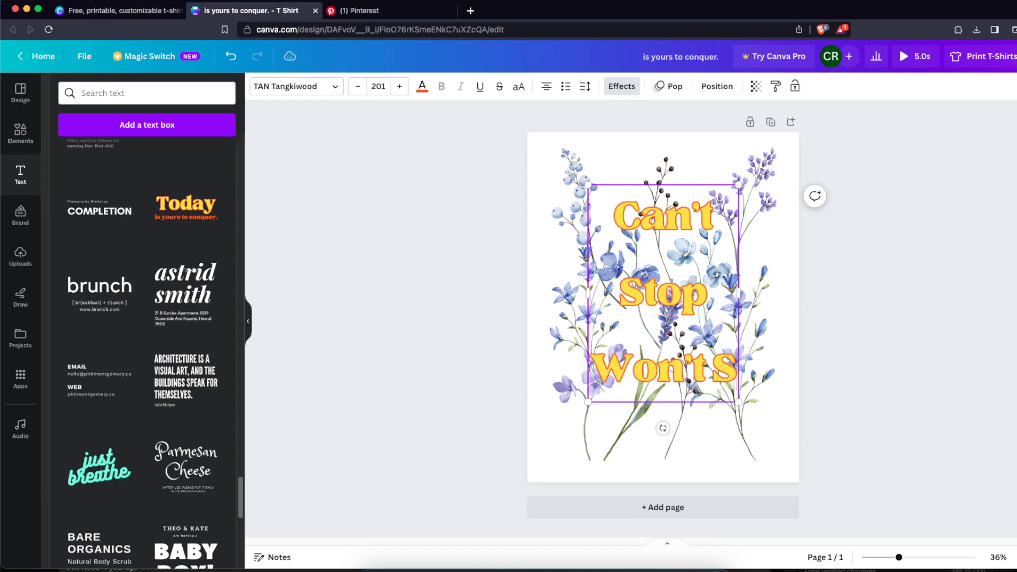
text(p)
Set the slogan's line spacing to minimum, enlarge it to size 238 and centre it.
click(1012, 312)
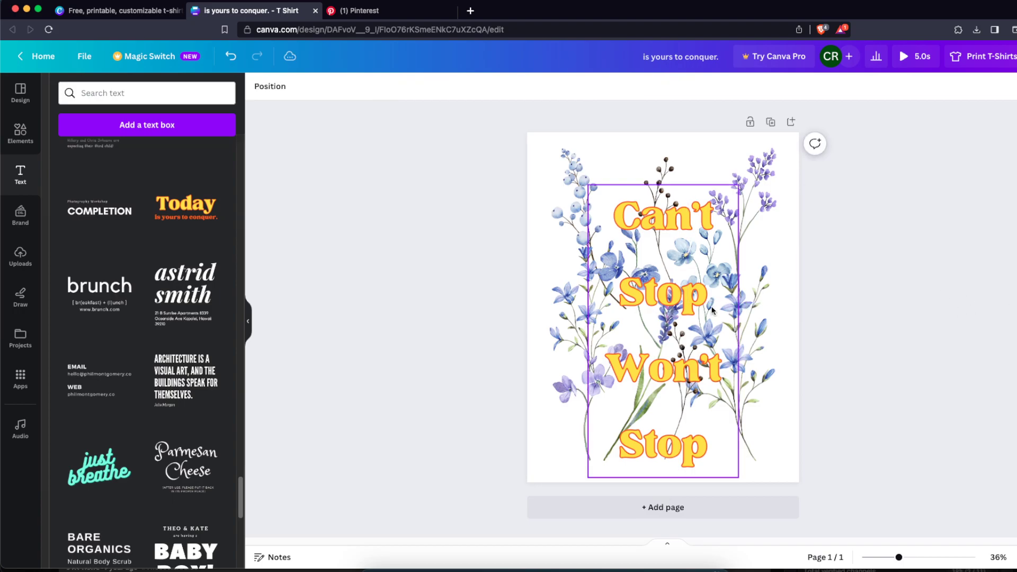
drag(662, 297, 662, 273)
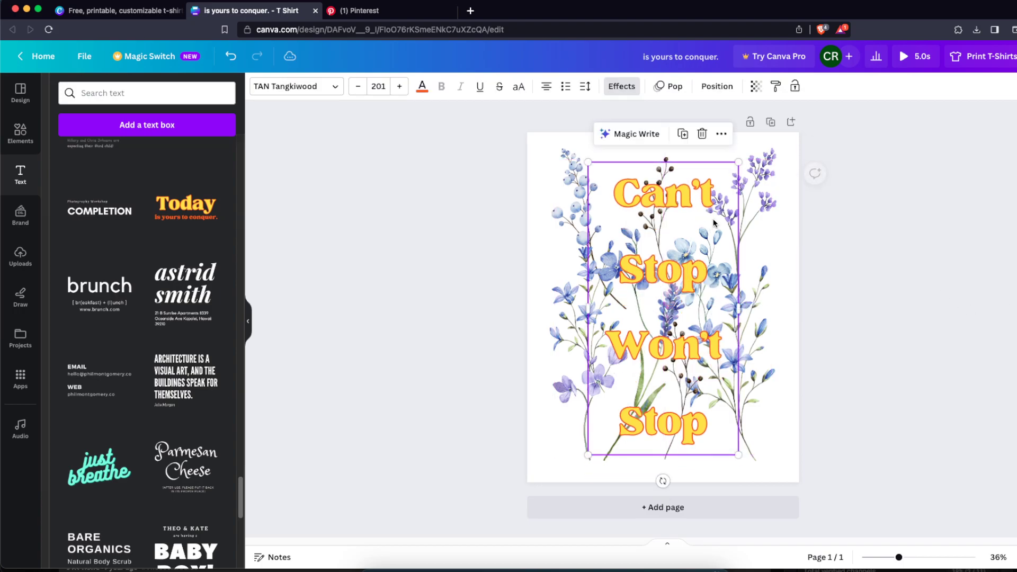
click(585, 87)
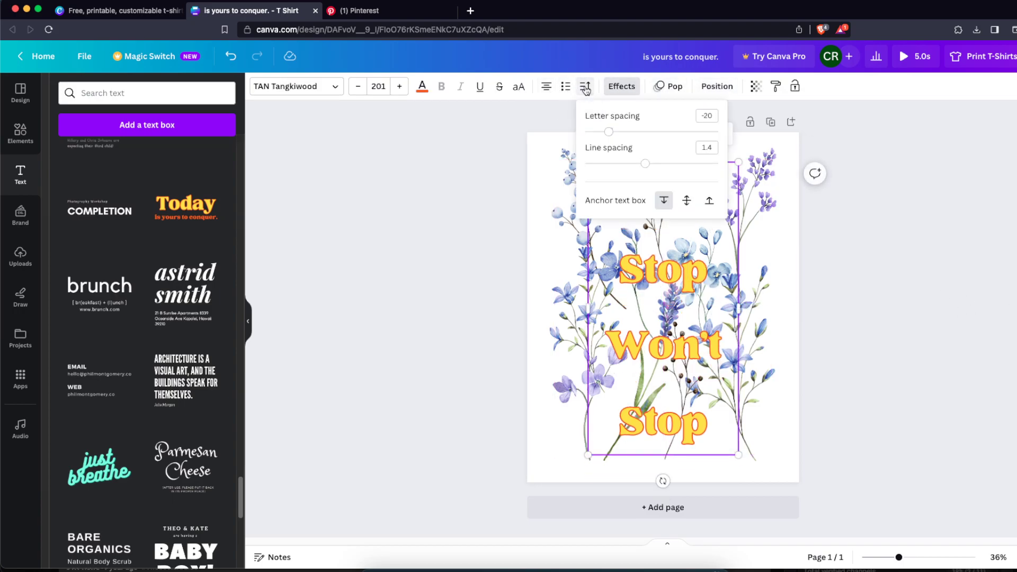
drag(644, 163, 595, 162)
click(896, 249)
drag(662, 249, 652, 287)
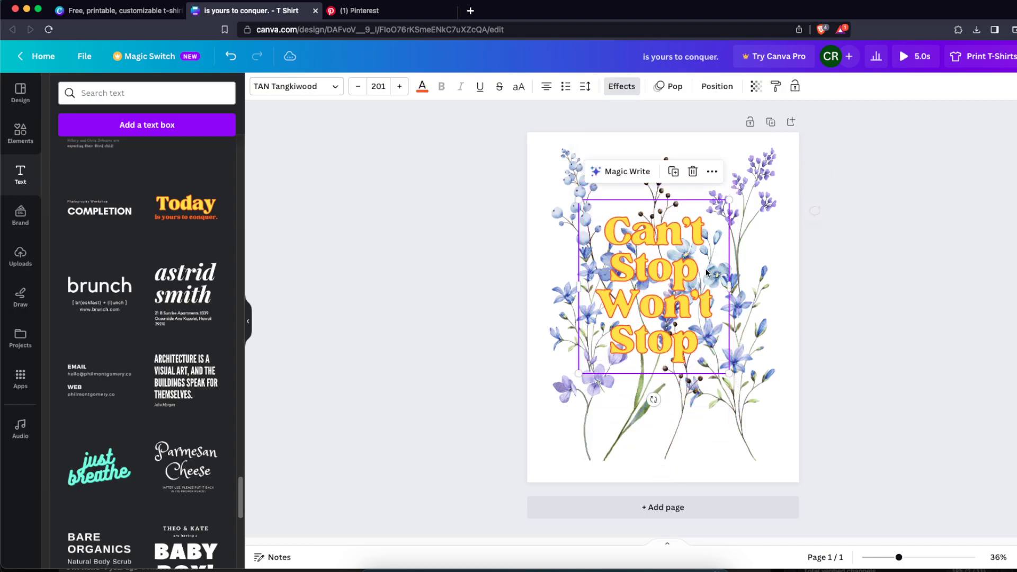
drag(730, 199, 757, 168)
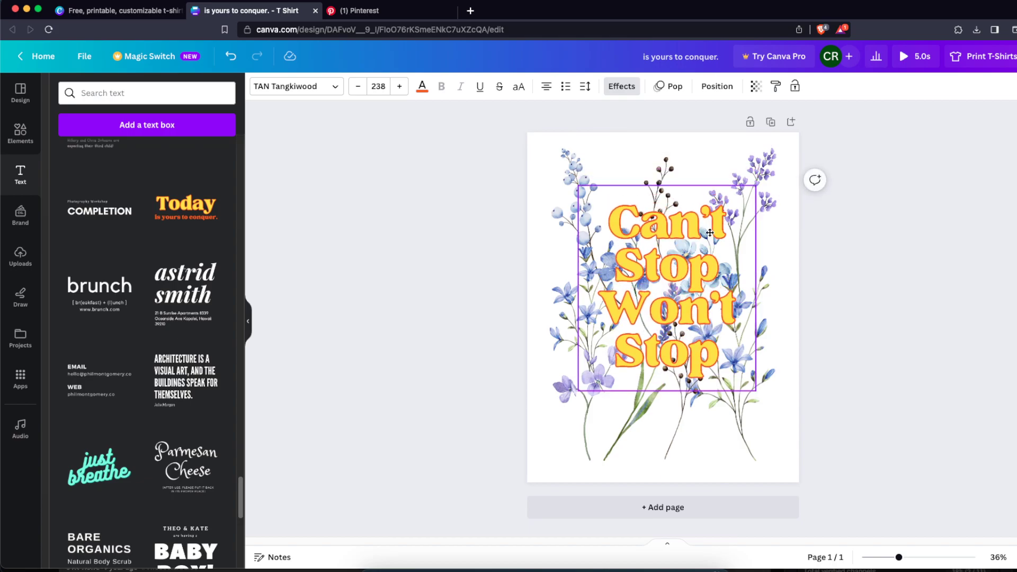
drag(710, 215, 706, 235)
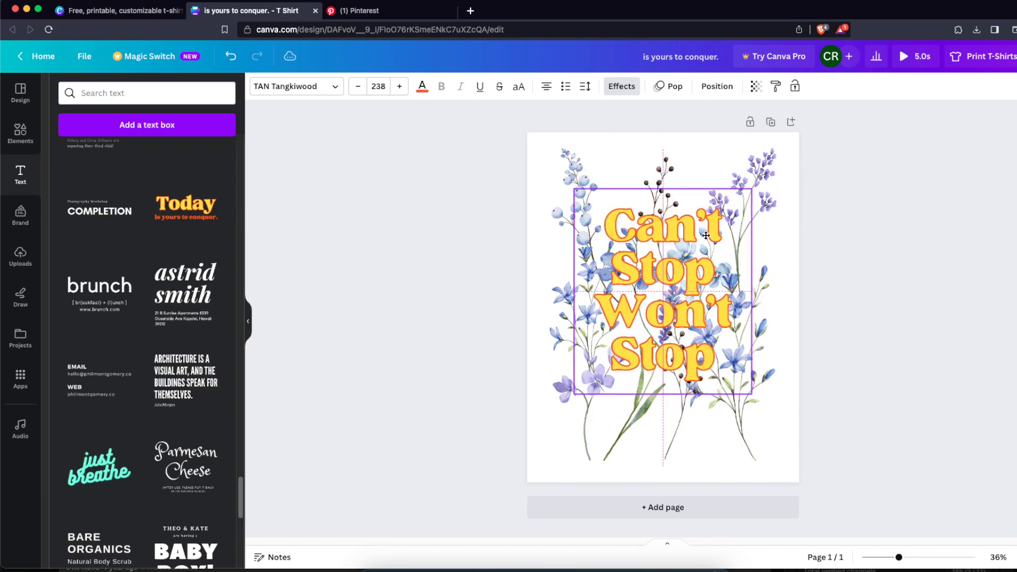
Try blue and black text colours on the slogan, then undo both.
click(422, 86)
click(126, 313)
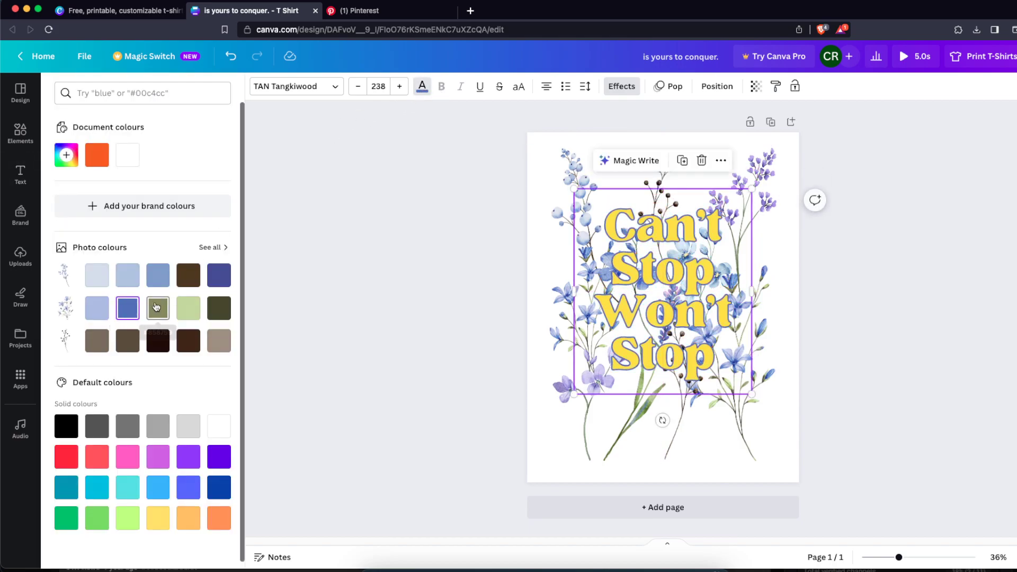
click(66, 425)
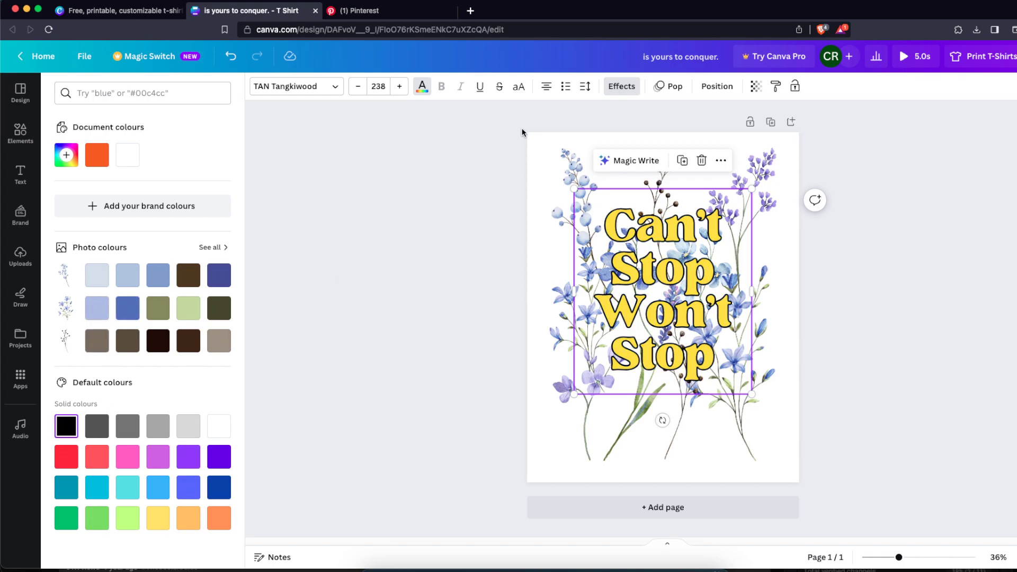
key(super+z)
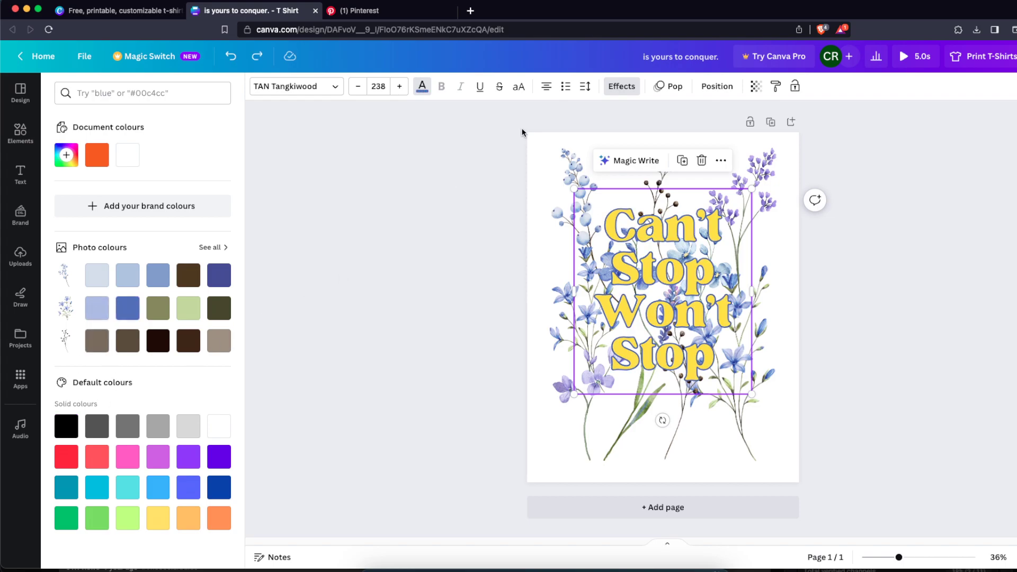
key(super+z)
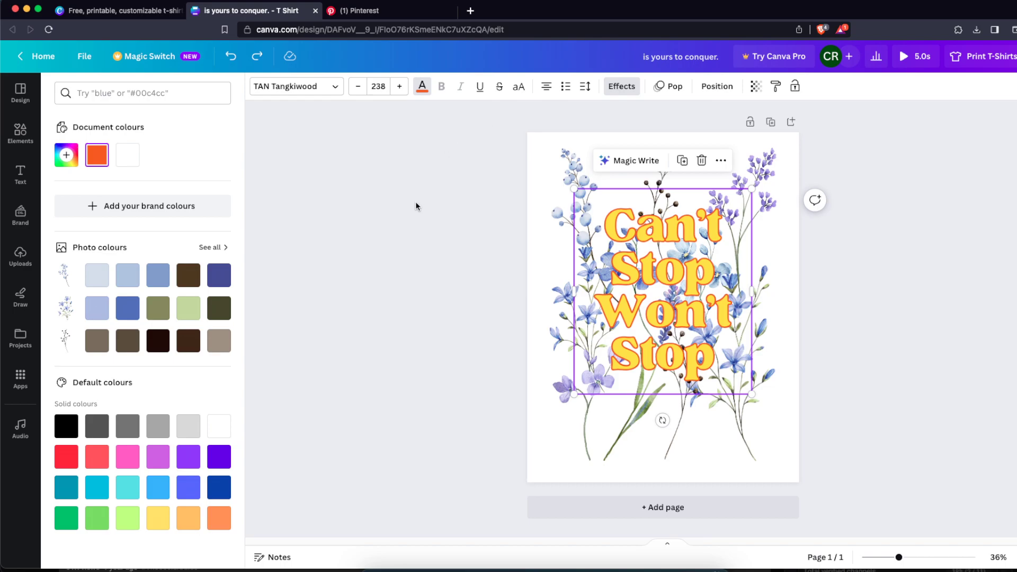
Apply a Splice effect with direction -28 and light blue colour.
click(621, 86)
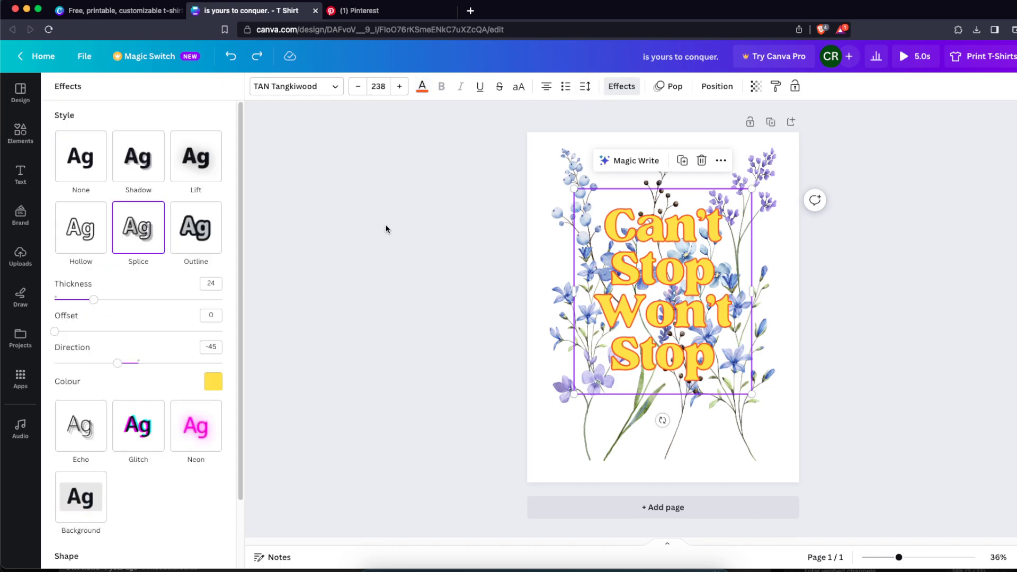
click(216, 365)
drag(217, 364, 125, 364)
click(213, 381)
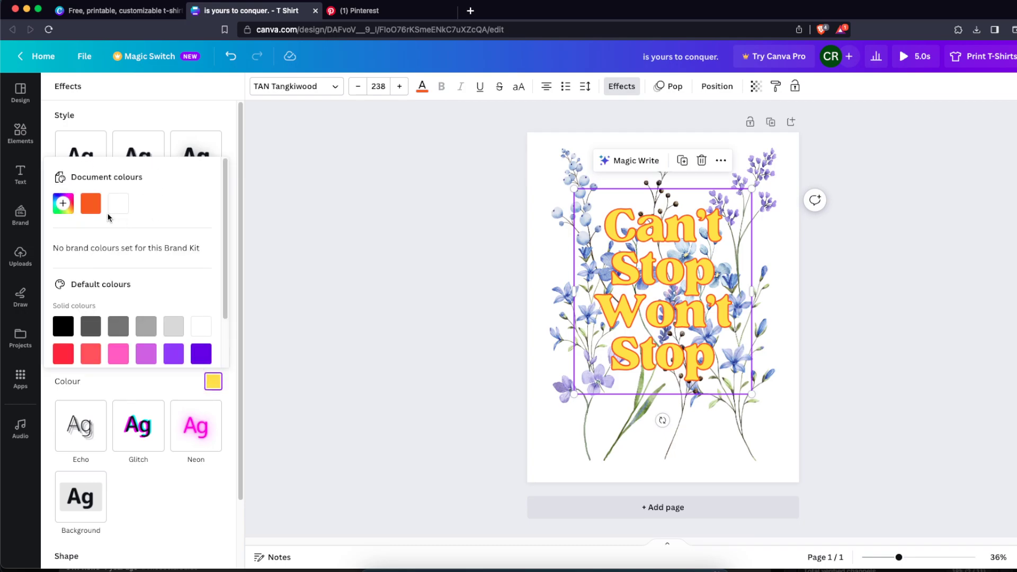
click(97, 211)
scroll(133, 291, down, 2)
click(118, 293)
click(147, 323)
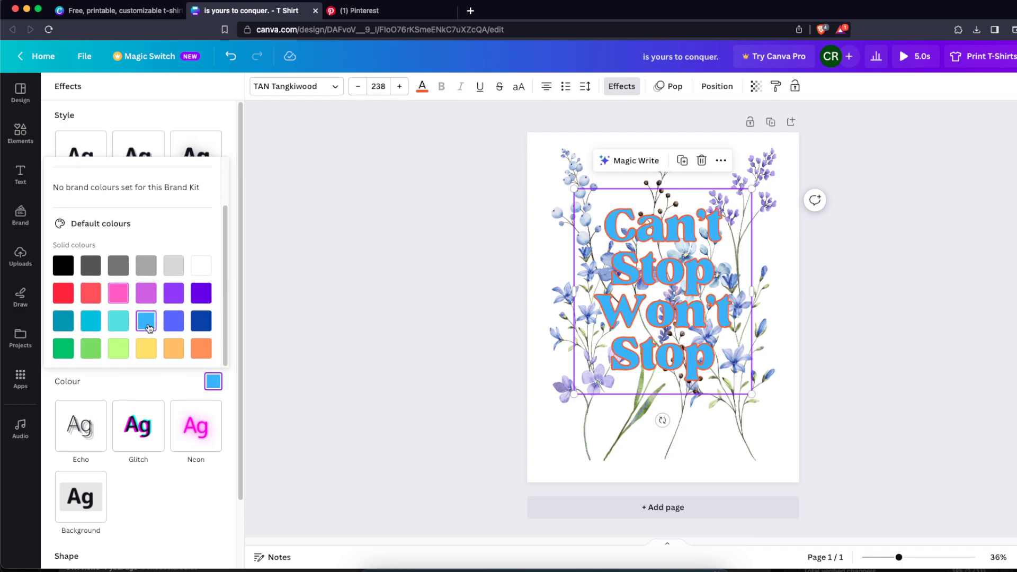
click(166, 328)
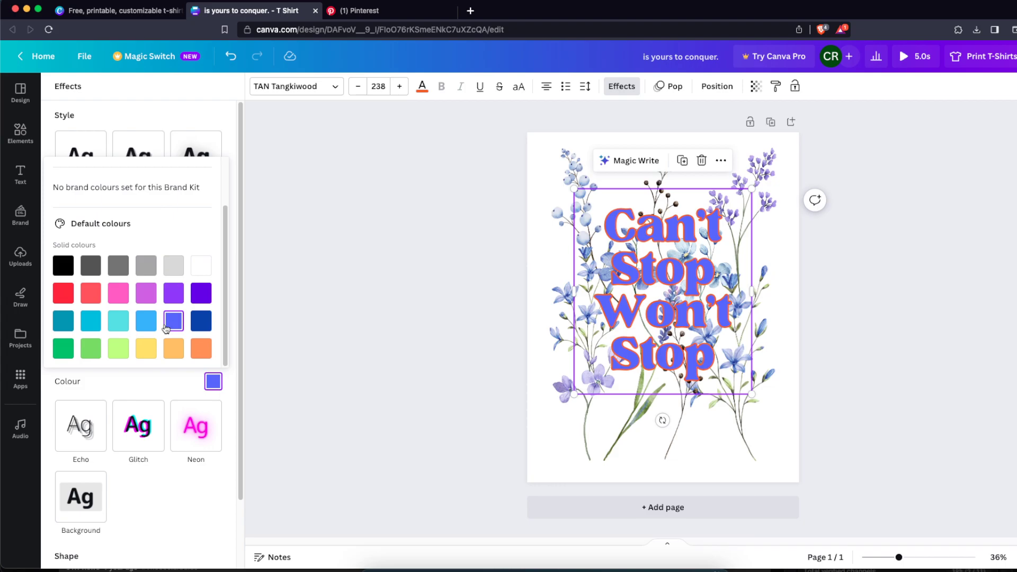
click(147, 322)
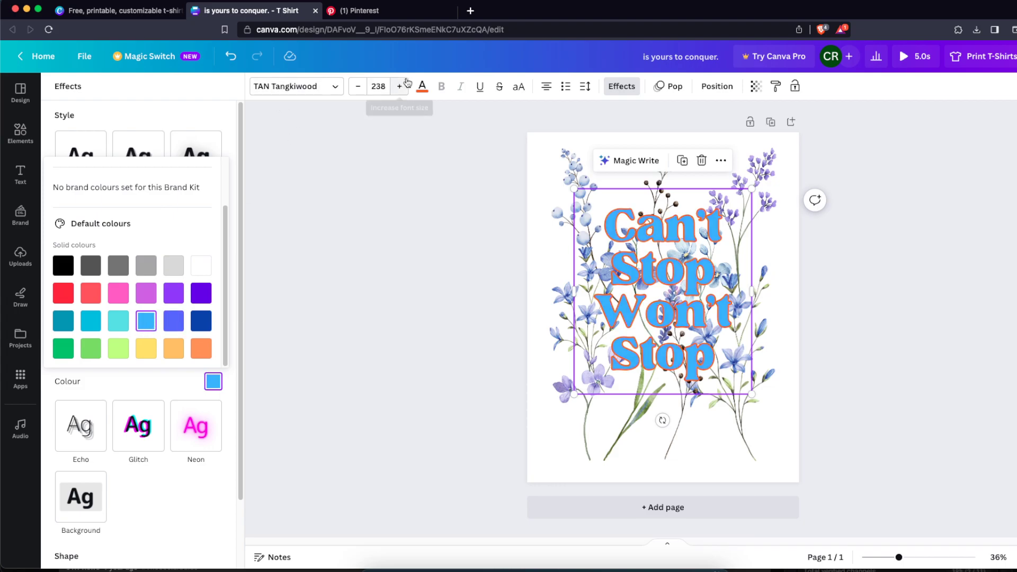
click(422, 86)
Make the slogan's text colour black and tighten its line spacing further.
click(66, 426)
click(408, 374)
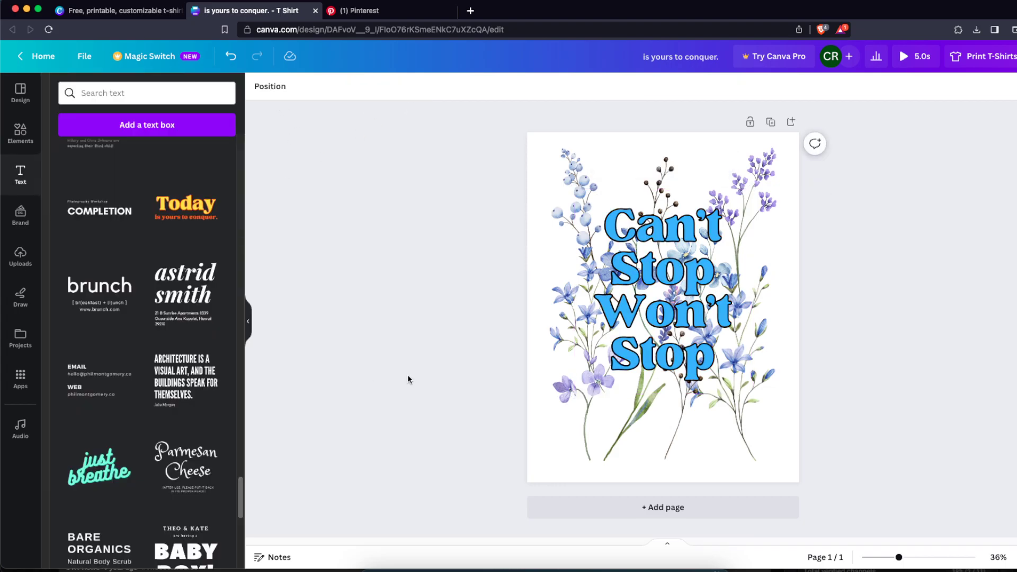
click(632, 354)
click(585, 86)
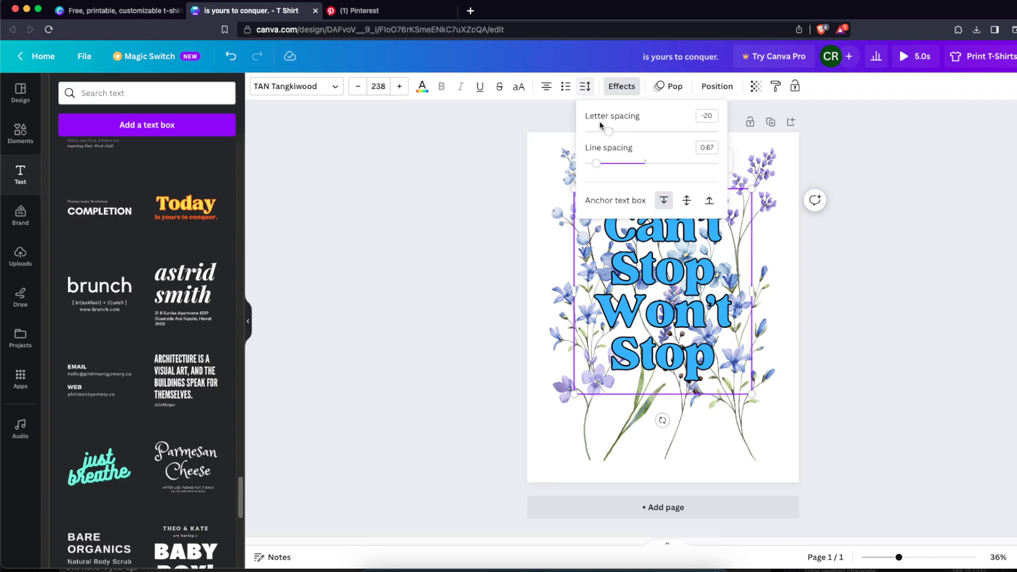
drag(606, 164, 588, 162)
click(753, 223)
click(716, 276)
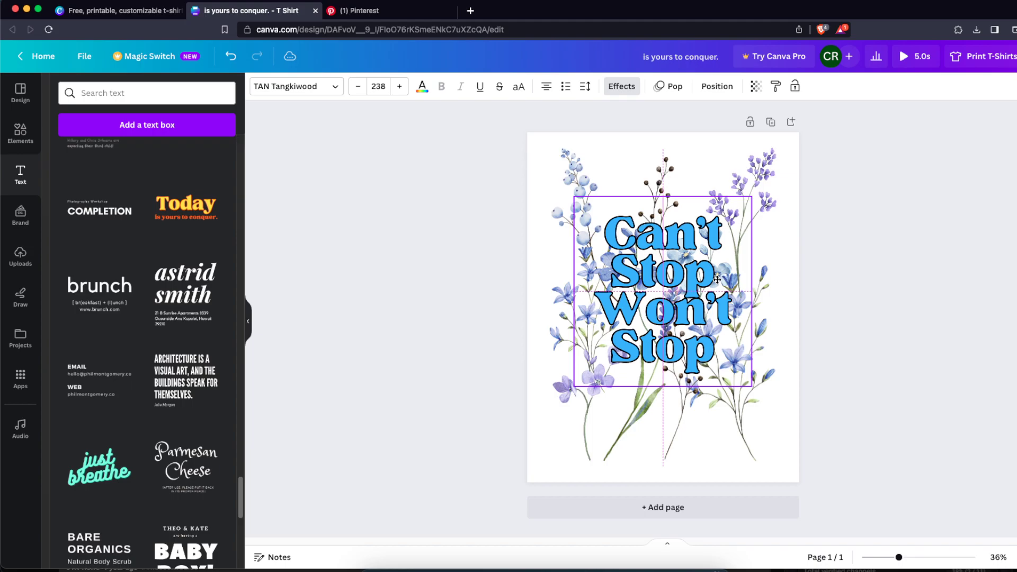
click(890, 356)
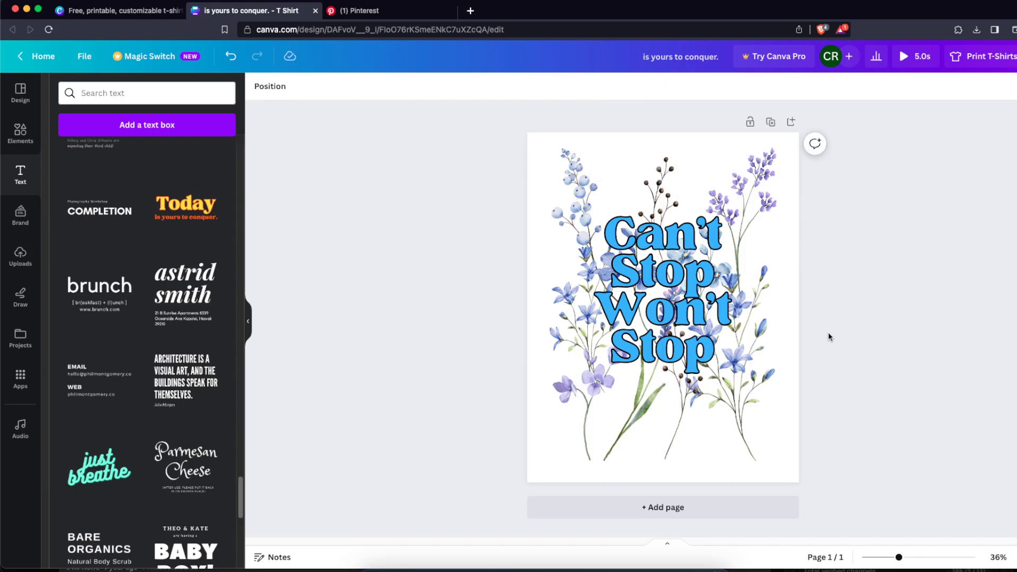
click(720, 297)
click(818, 312)
Remove the Pop animation from the slogan text.
click(662, 291)
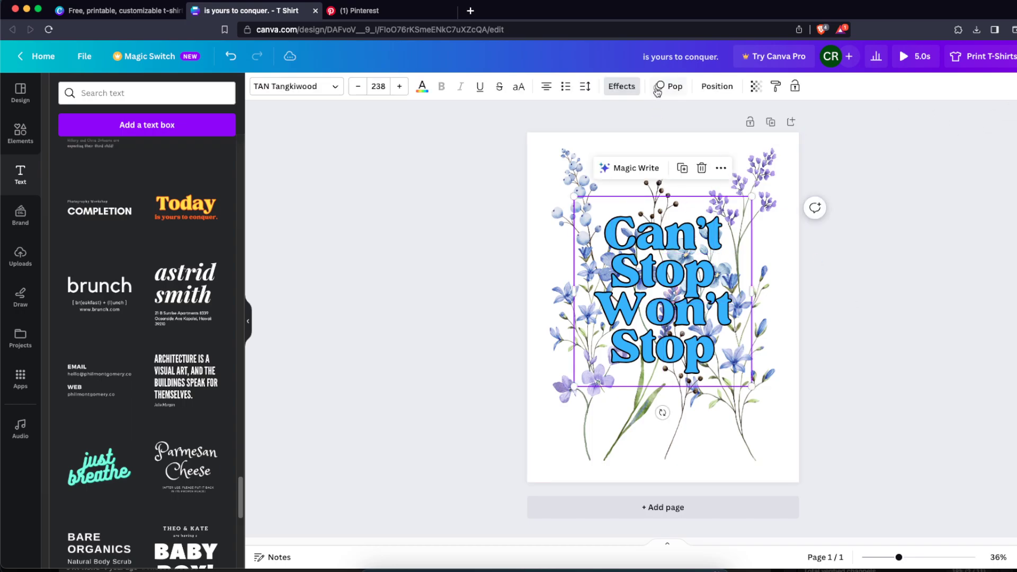
click(668, 87)
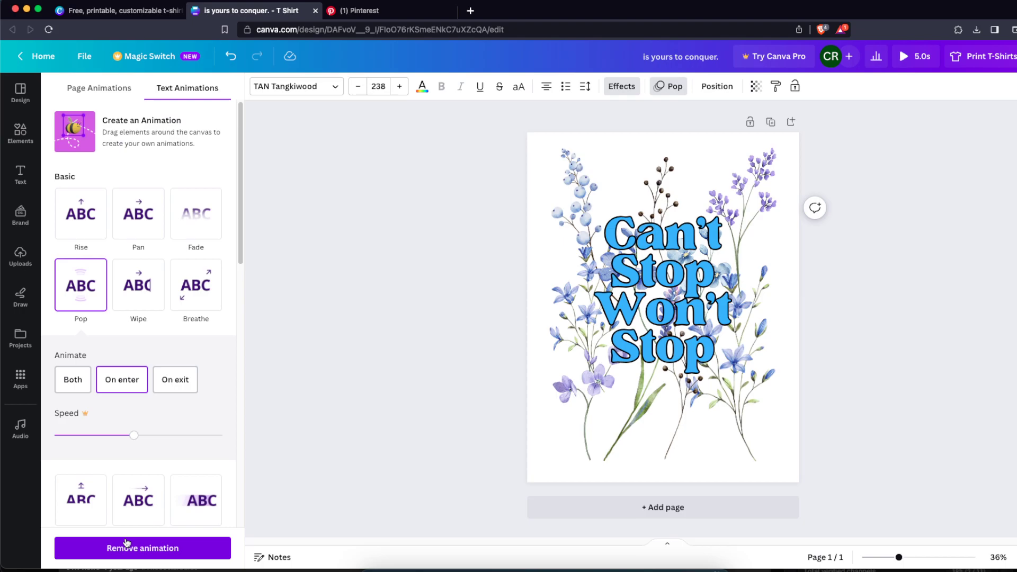
click(143, 548)
click(997, 357)
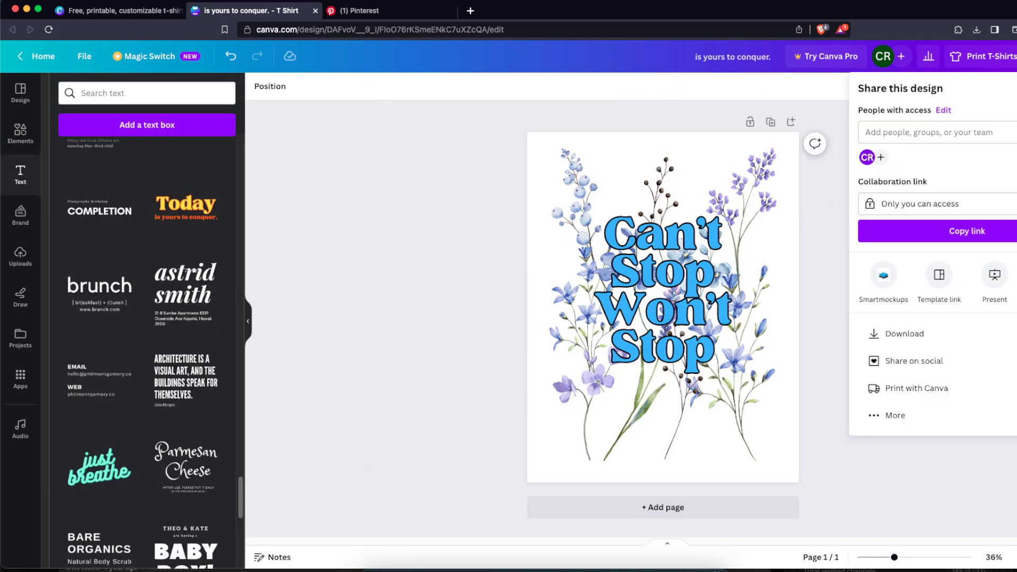
Download the design as a PNG file.
click(879, 332)
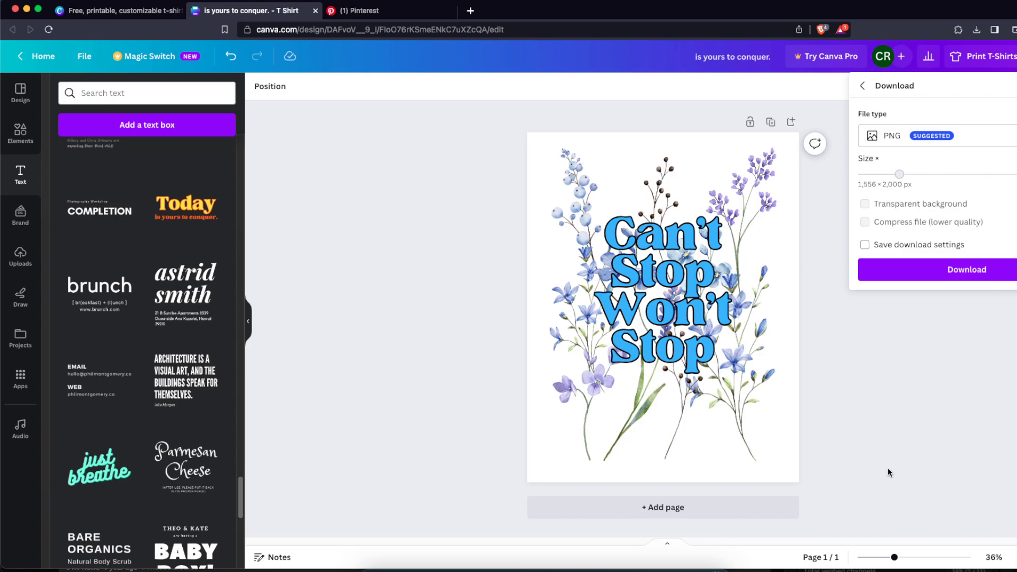
click(970, 270)
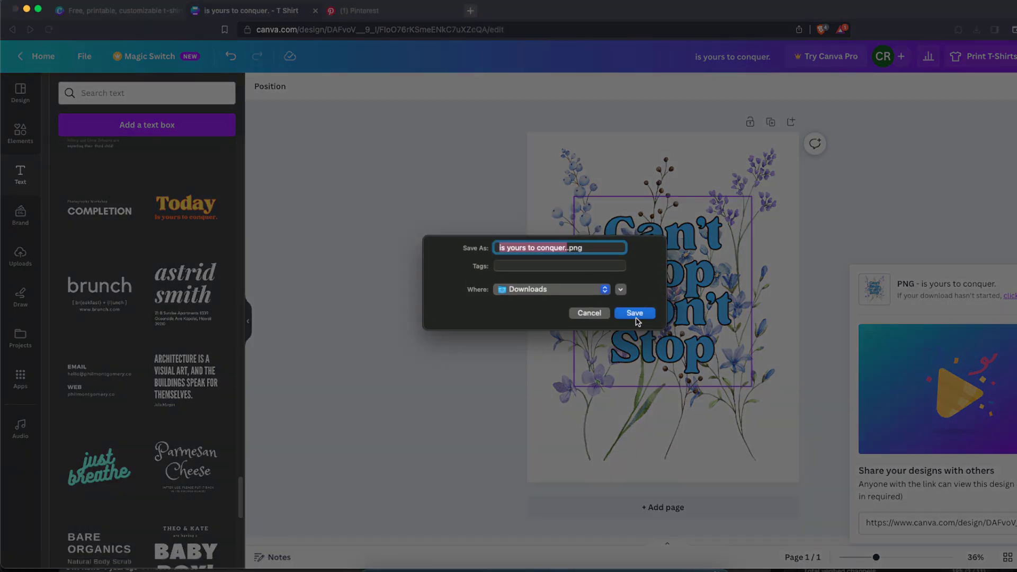
Save the PNG to Downloads, then remove its background on remove.bg and download the result.
click(634, 312)
click(470, 12)
text(remov)
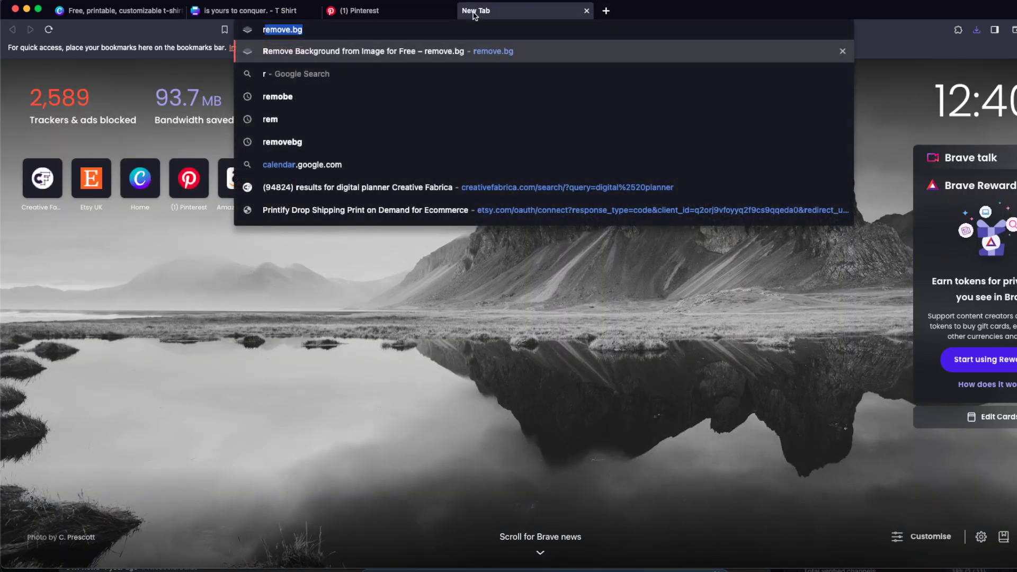
key(BackSpace)
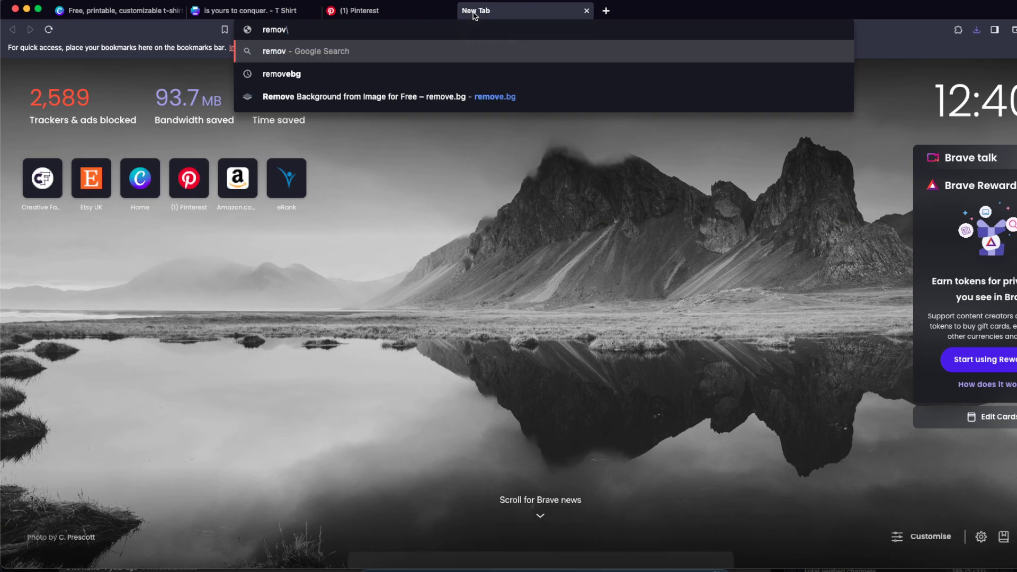
text(e)
key(Return)
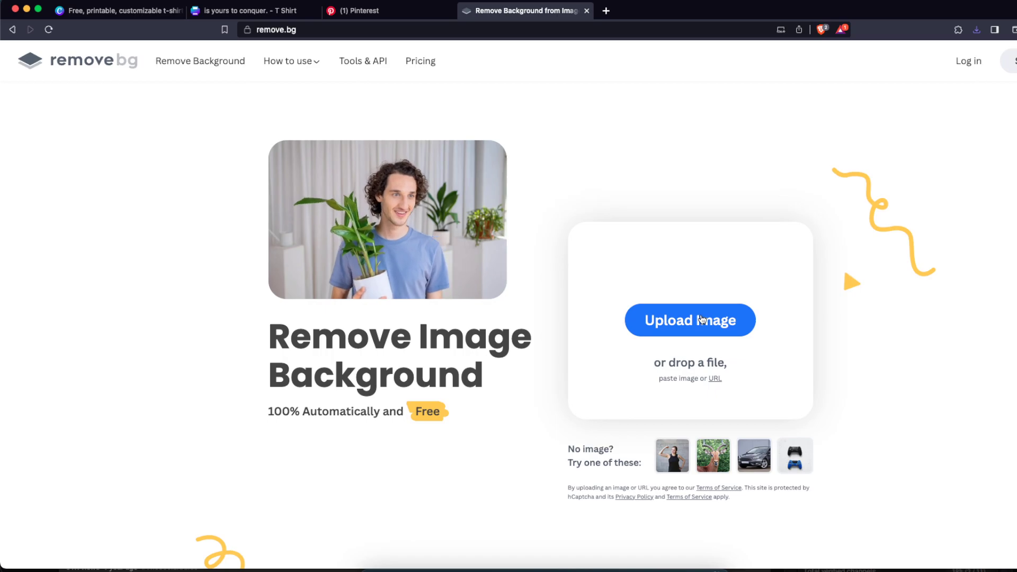
key(super+v)
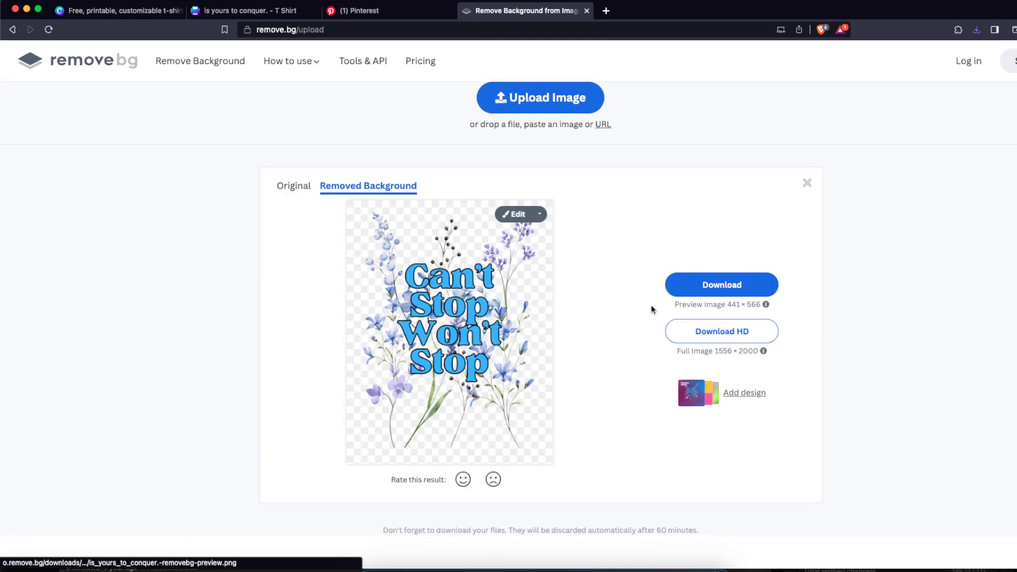
click(708, 292)
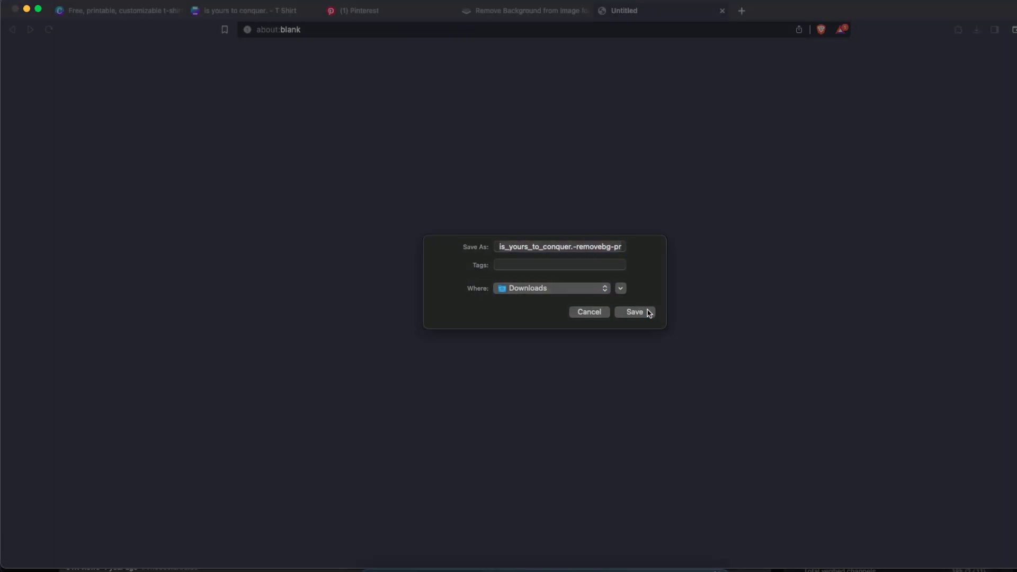
Start designing the Comfort Colors Unisex Garment-Dyed T-shirt (USD 19.42) in Printify's editor.
click(635, 312)
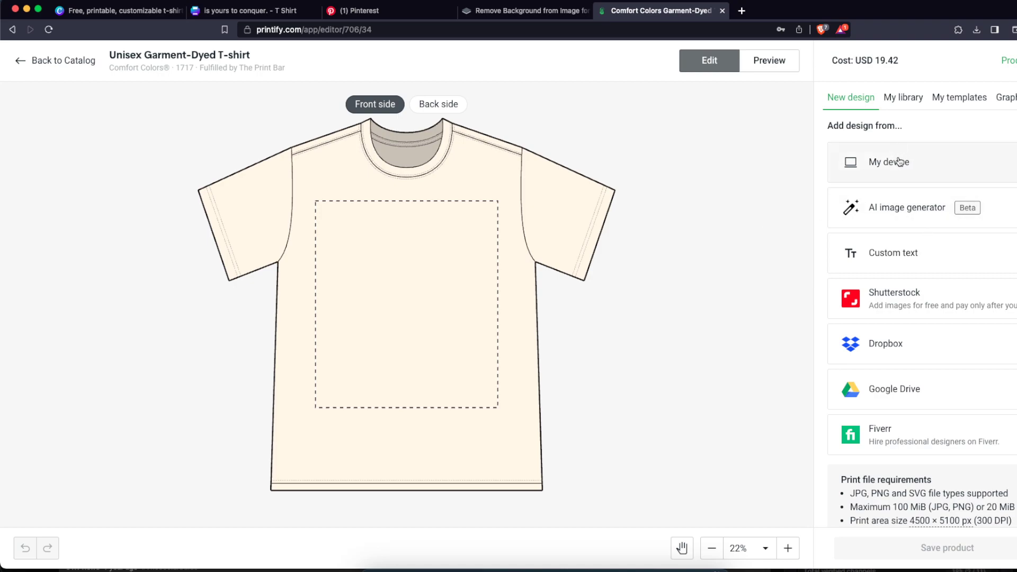
Upload the removebg wildflower PNG from the device, enlarge it and move it into the print area.
click(899, 162)
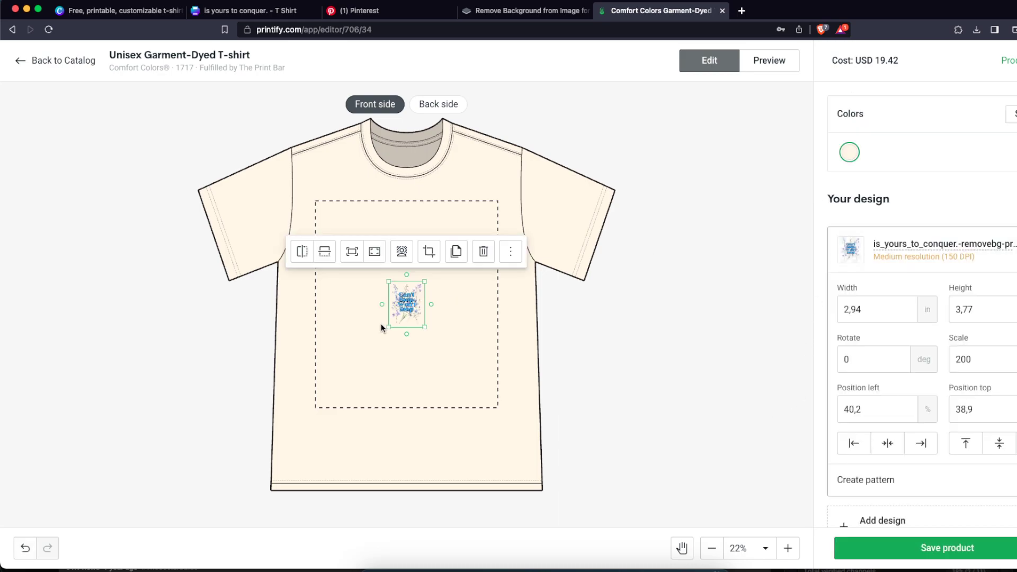
drag(425, 328, 545, 413)
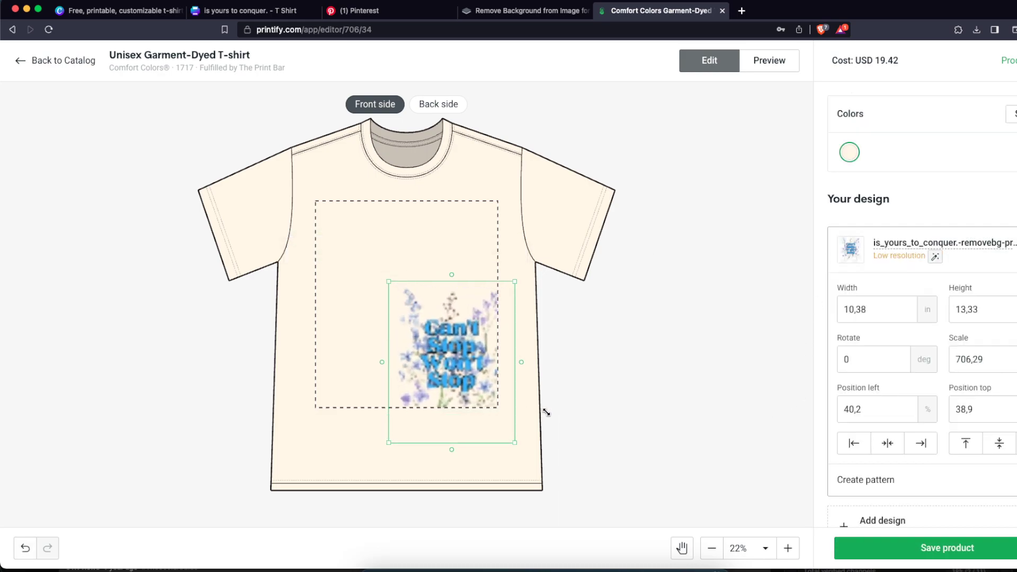
drag(483, 364, 424, 310)
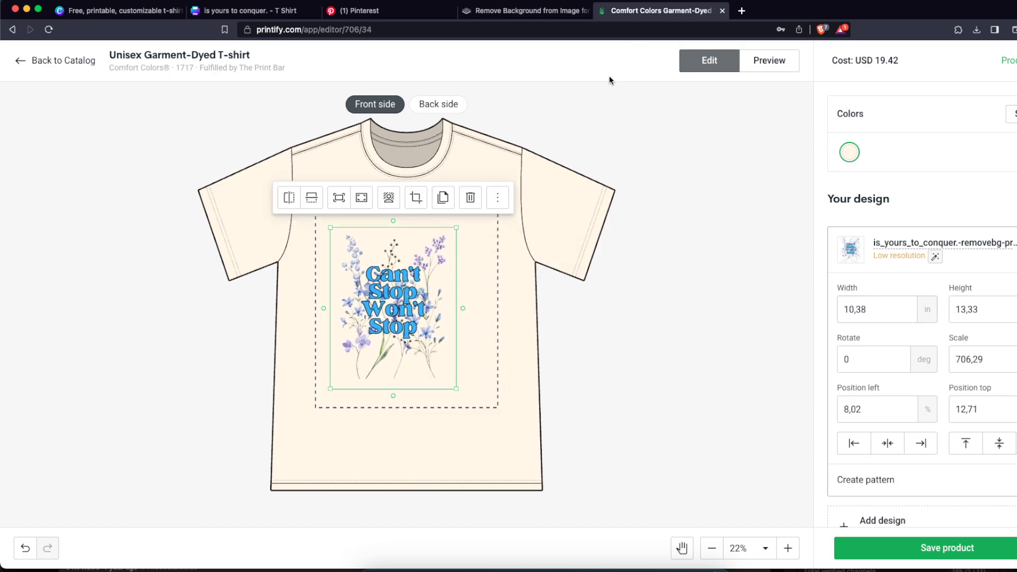
Compare with the remove.bg result, then enlarge the design to fill the front print area and deselect it.
click(555, 15)
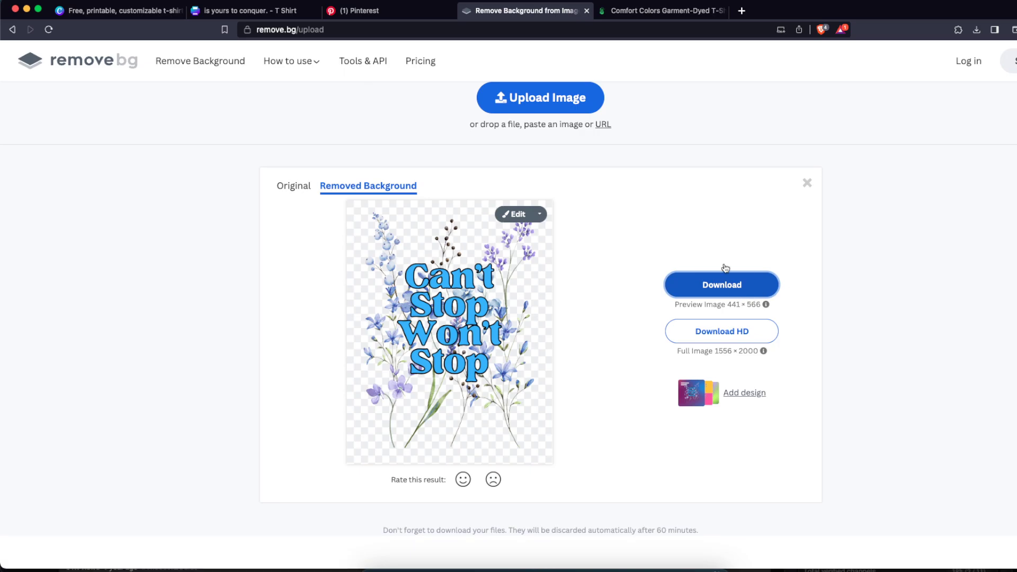
click(635, 11)
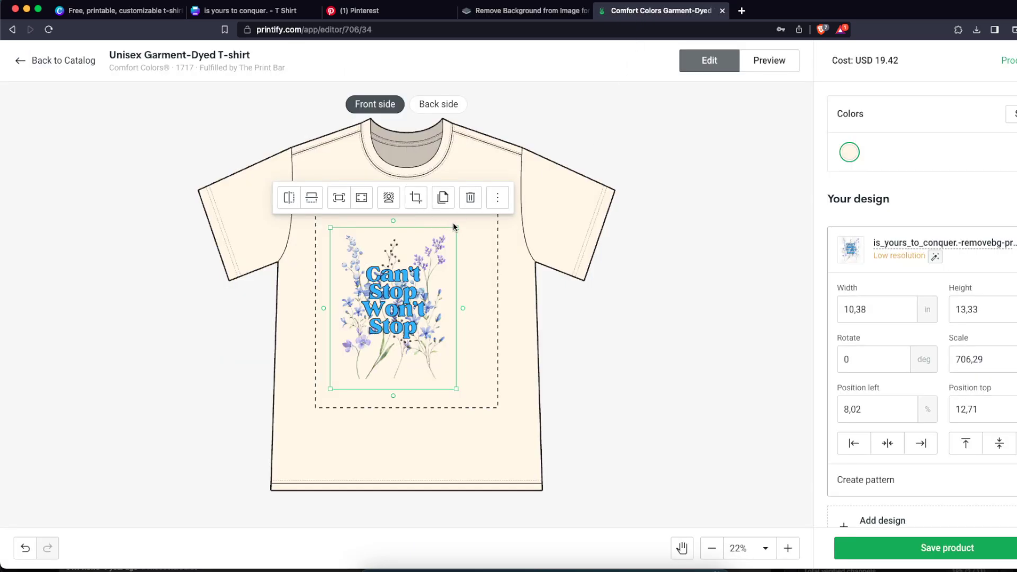
drag(456, 226, 493, 180)
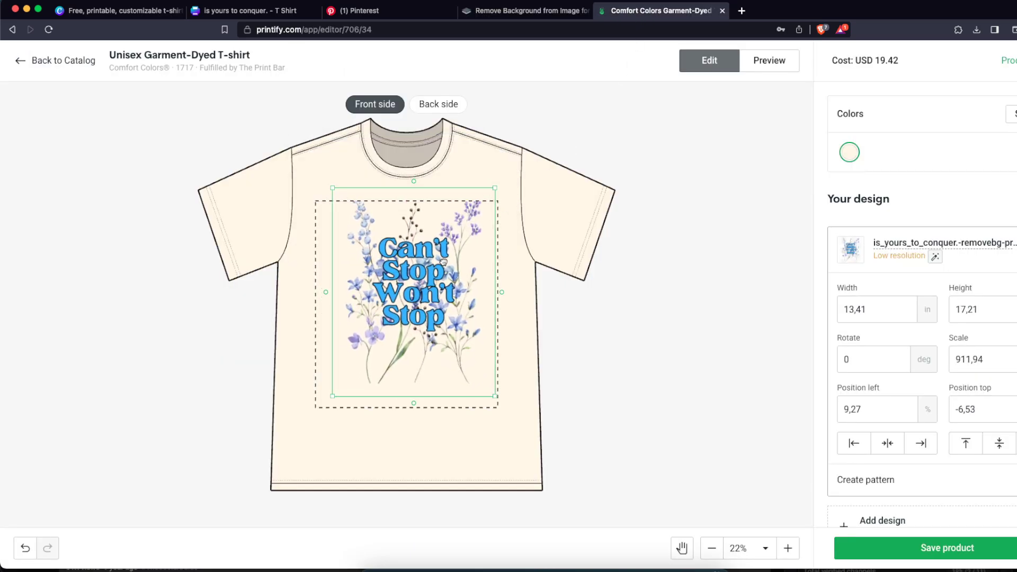
drag(442, 254, 436, 272)
click(609, 298)
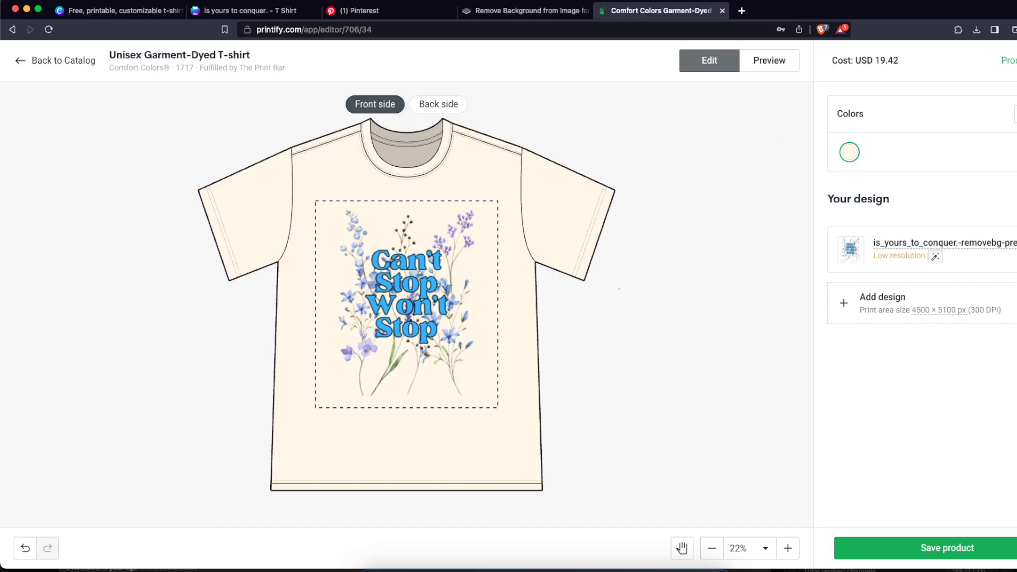
Go back to the Canva 'is yours to conquer. - T Shirt' design and dismiss the download notice.
click(222, 10)
click(904, 238)
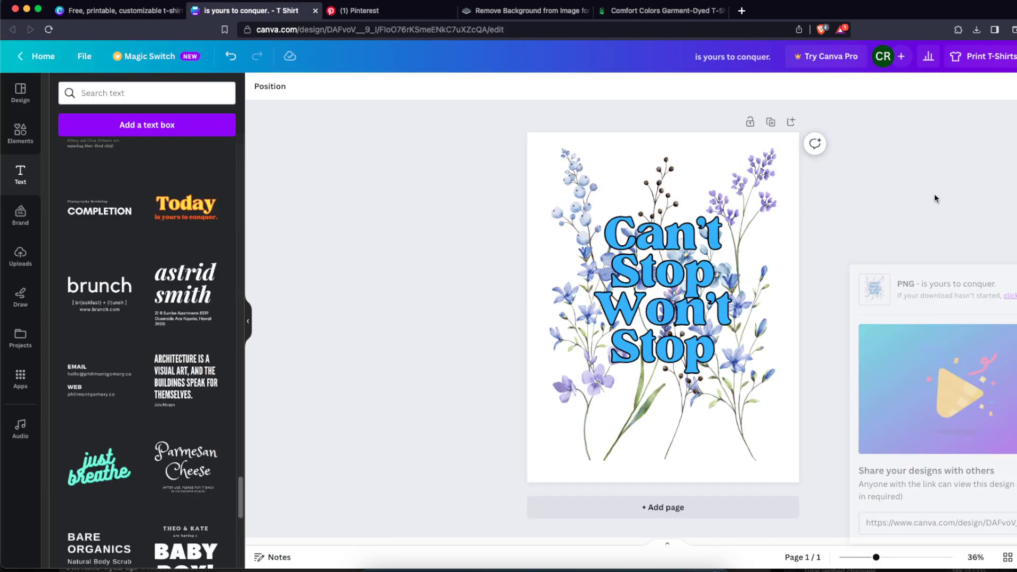